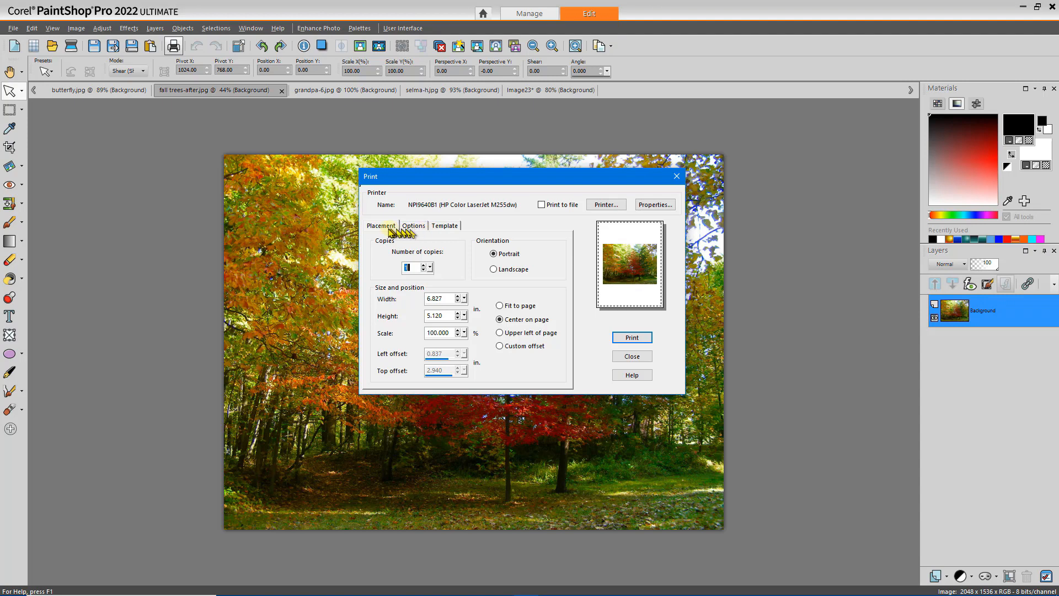
Set the print orientation to landscape, try the centered, upper-left and custom-offset placements, and fit the image to the page
{"action": "left_click", "coordinate": [383, 227]}
{"action": "left_click", "coordinate": [493, 269]}
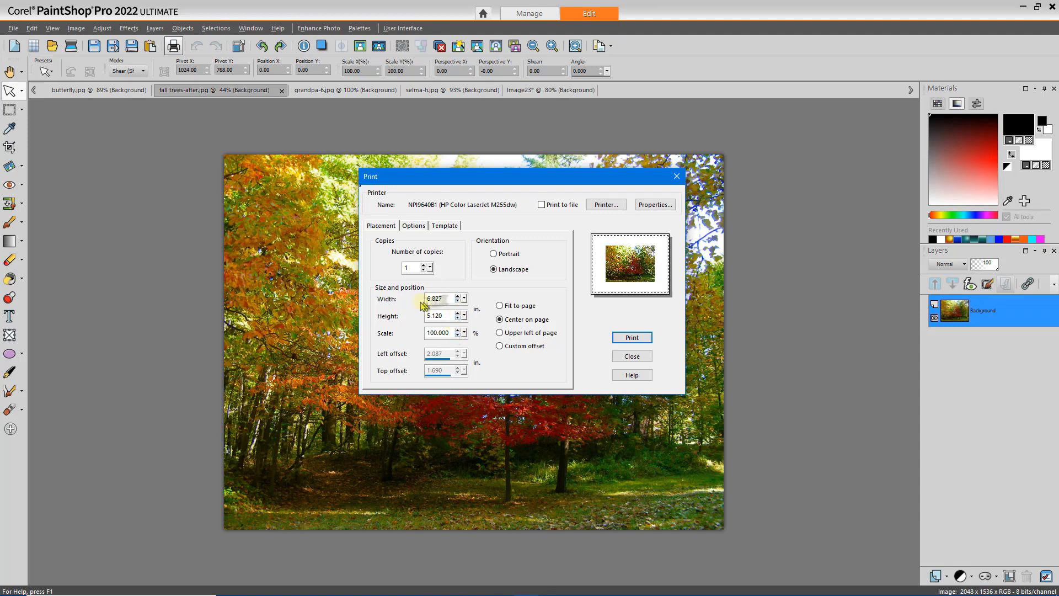
{"action": "left_click", "coordinate": [500, 306]}
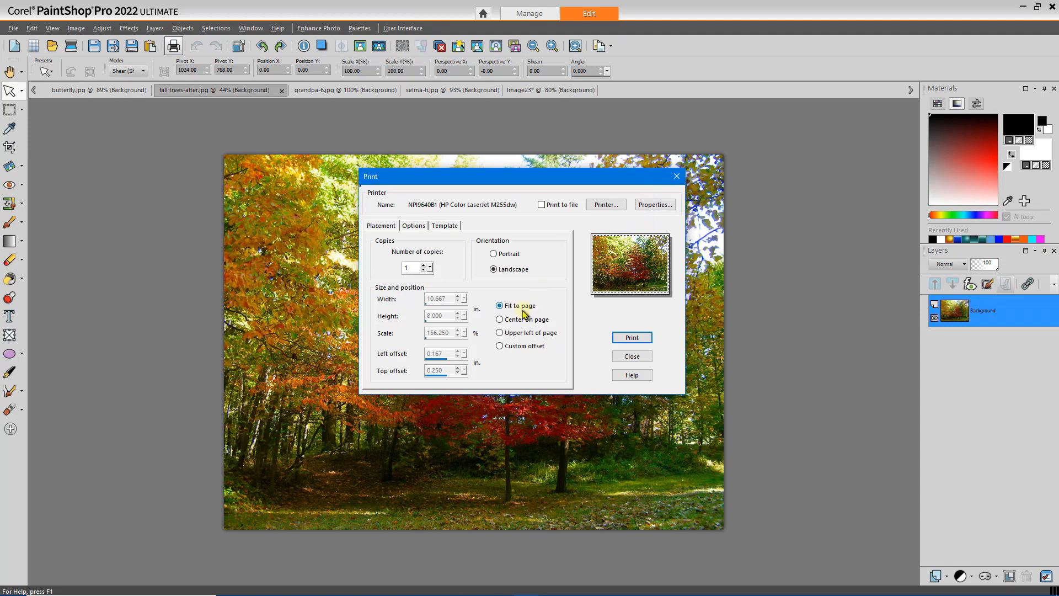
{"action": "left_click", "coordinate": [500, 319]}
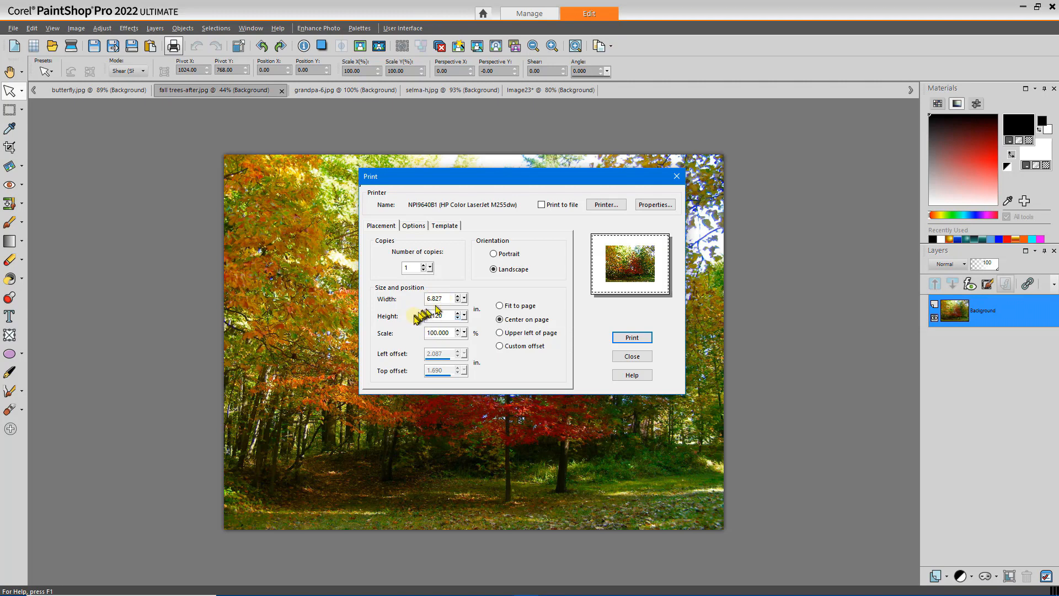
{"action": "left_click", "coordinate": [500, 332]}
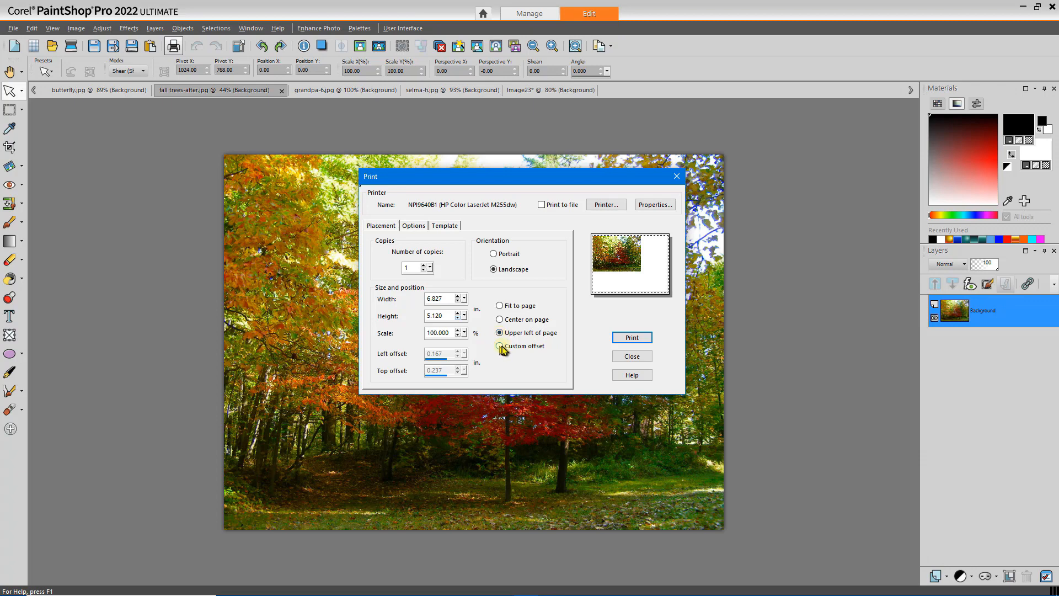
{"action": "left_click", "coordinate": [500, 346]}
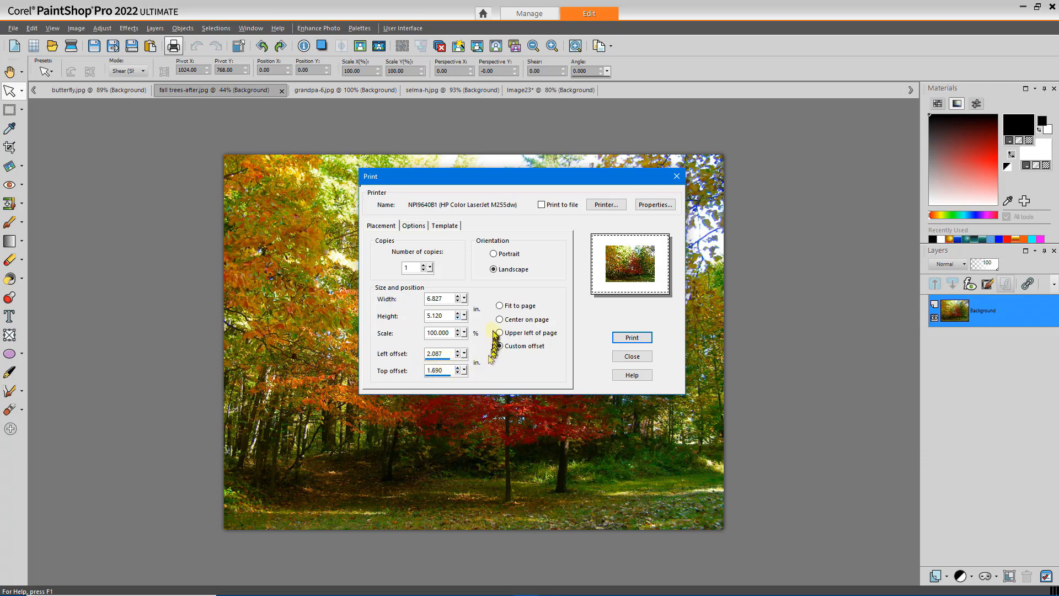
{"action": "left_click", "coordinate": [499, 305]}
Review the print output options and browse the Avery, Combinations and Standard Sizes print templates without choosing one
{"action": "left_click", "coordinate": [414, 226]}
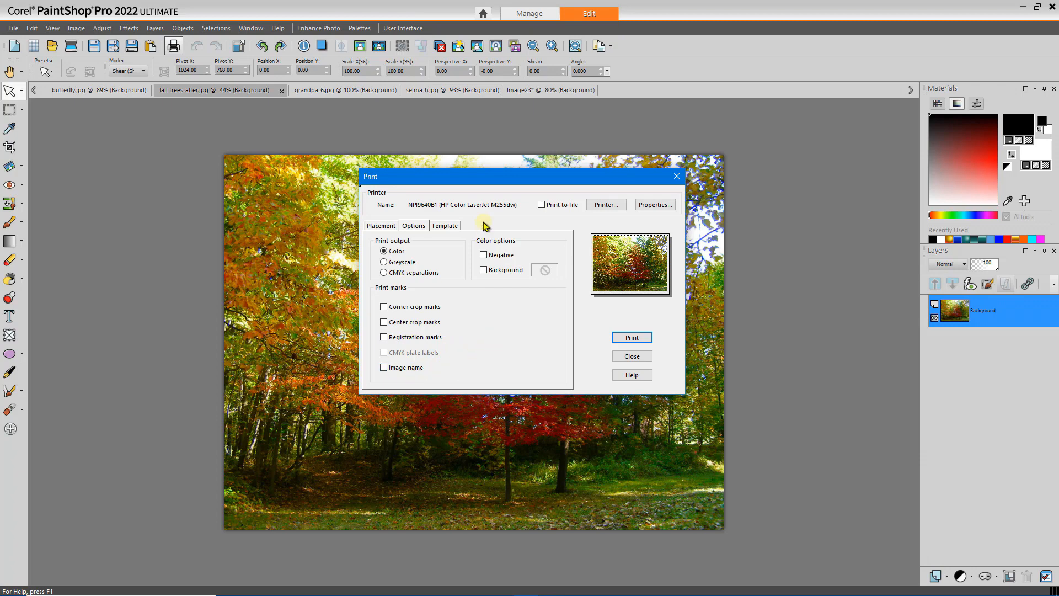
{"action": "left_click", "coordinate": [448, 226]}
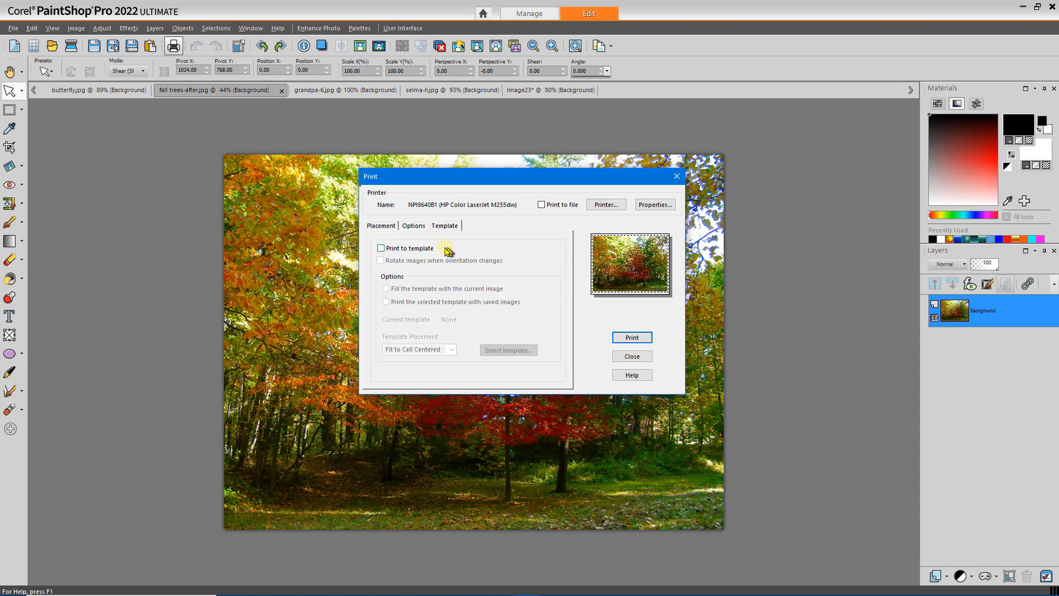
{"action": "left_click", "coordinate": [381, 248]}
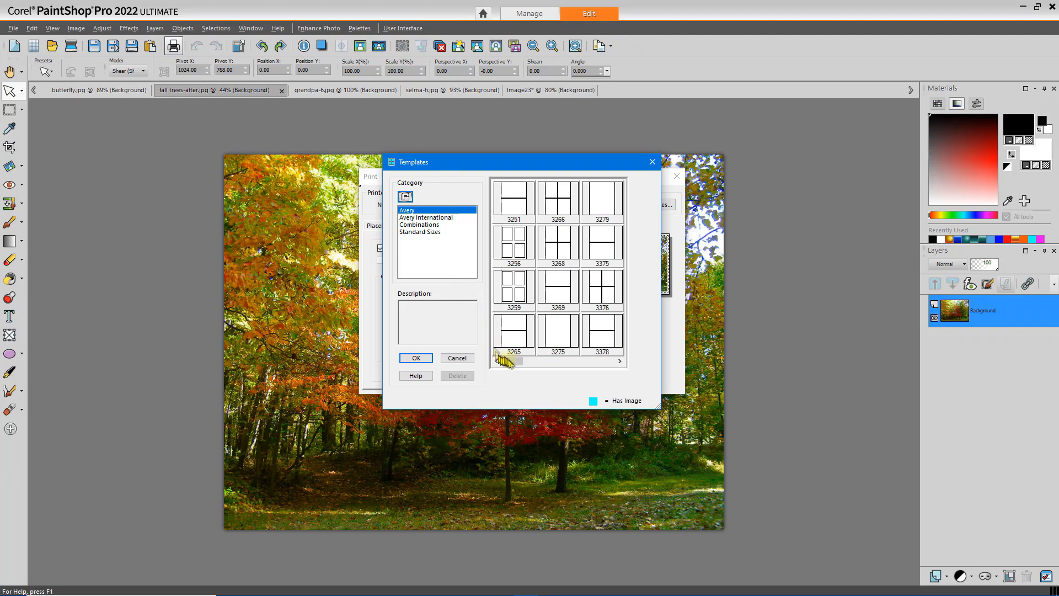
{"action": "left_click_drag", "start_coordinate": [512, 361], "coordinate": [592, 363]}
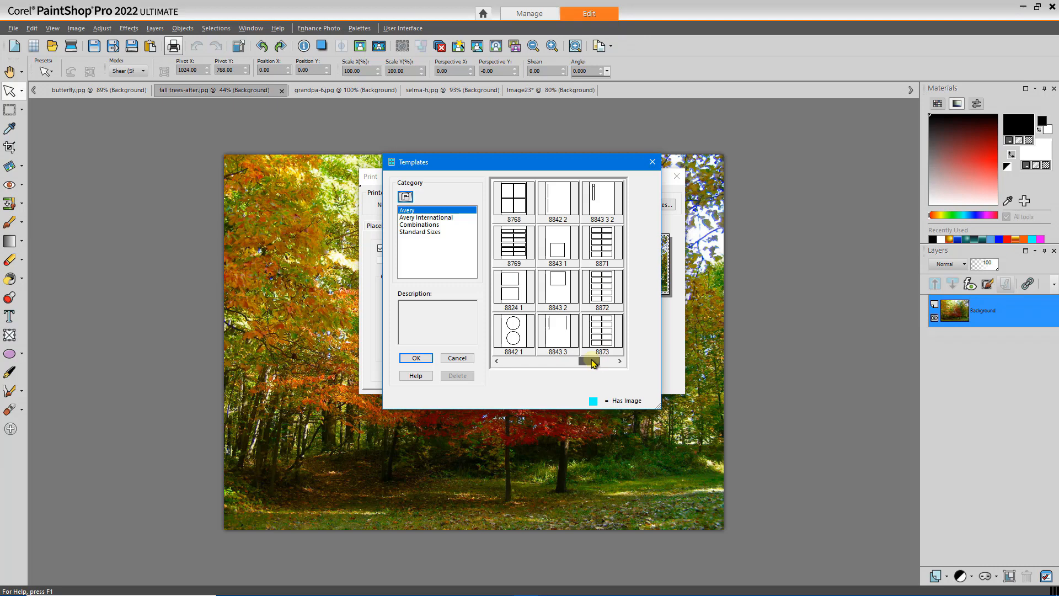
{"action": "left_click_drag", "start_coordinate": [592, 362], "coordinate": [588, 370]}
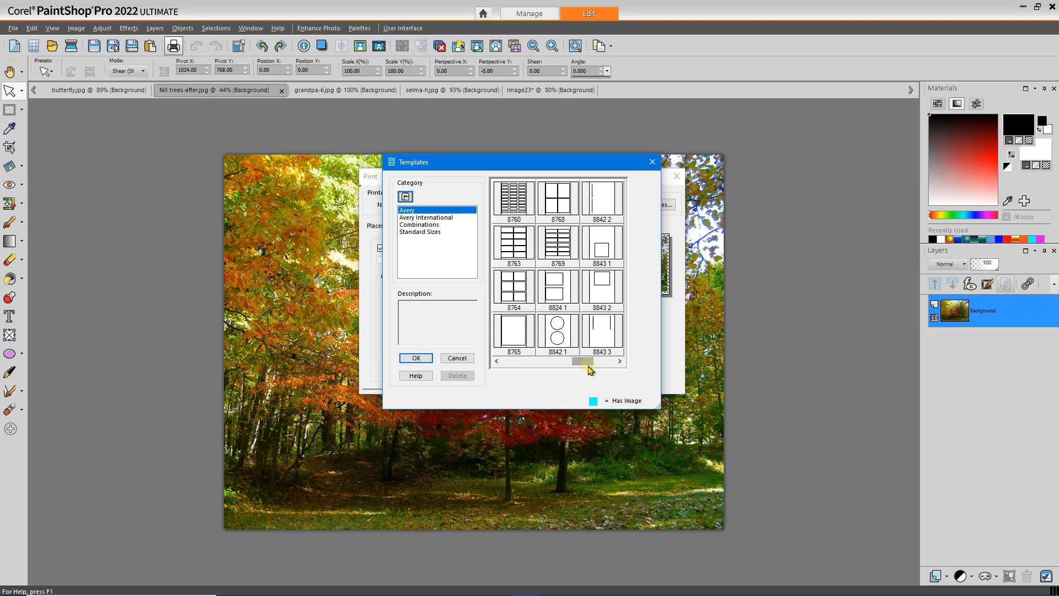
{"action": "left_click", "coordinate": [582, 365]}
{"action": "left_click_drag", "start_coordinate": [582, 365], "coordinate": [499, 369]}
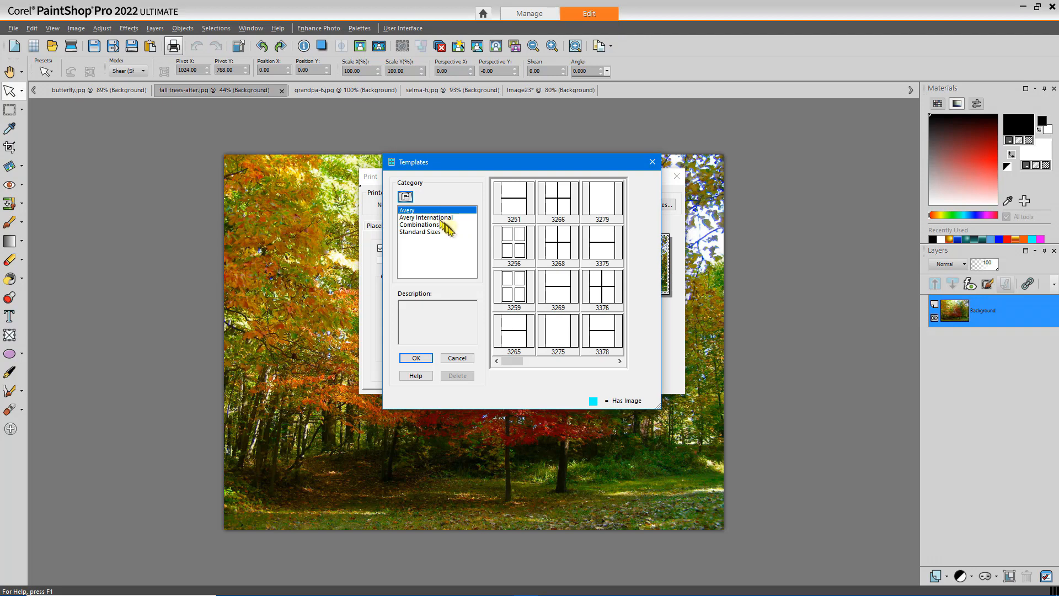
{"action": "left_click", "coordinate": [426, 225]}
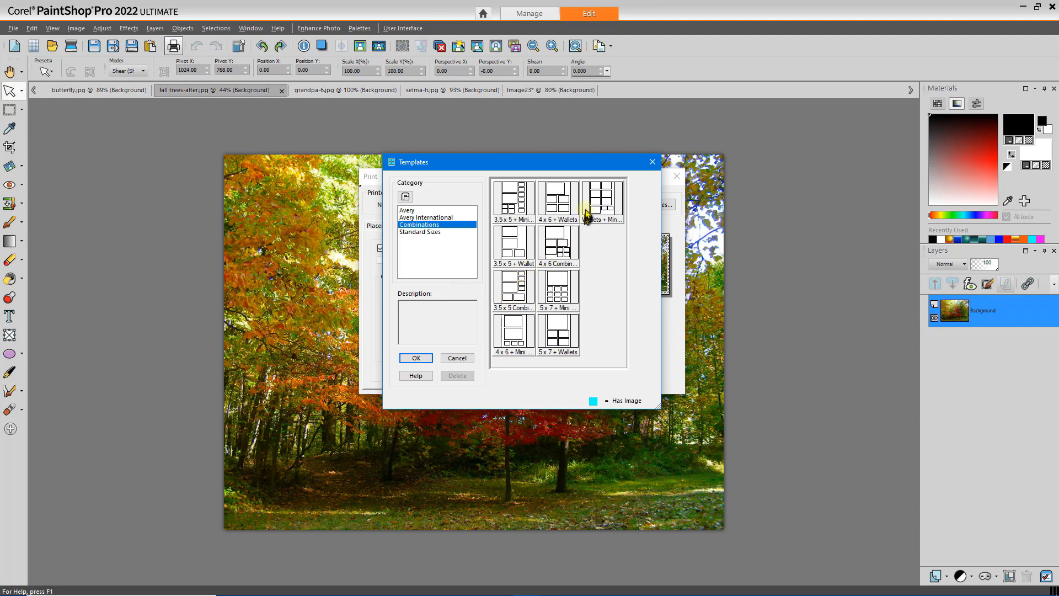
{"action": "left_click", "coordinate": [420, 232]}
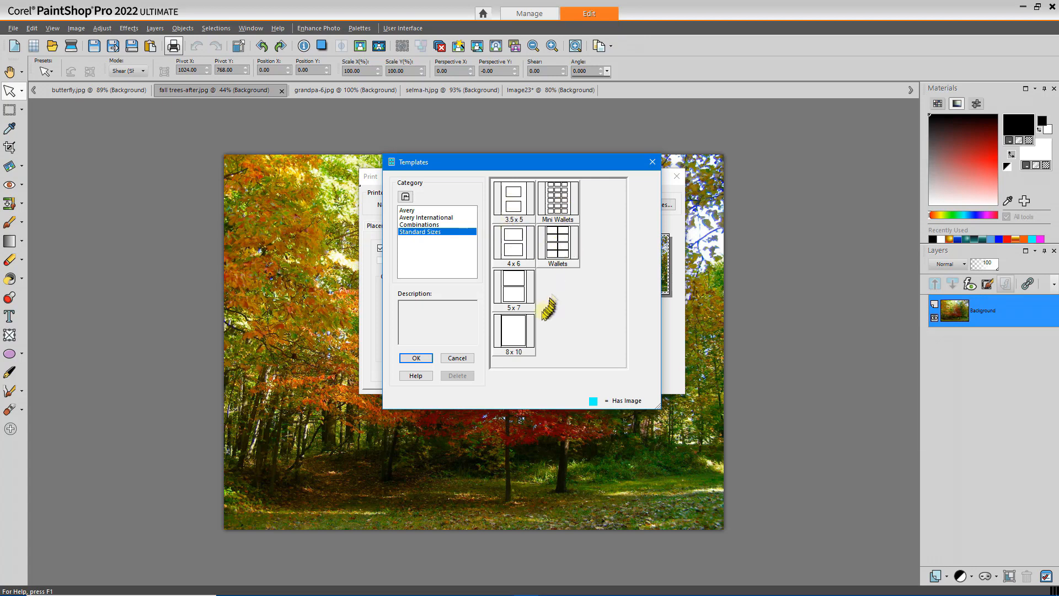
{"action": "key", "text": "Escape"}
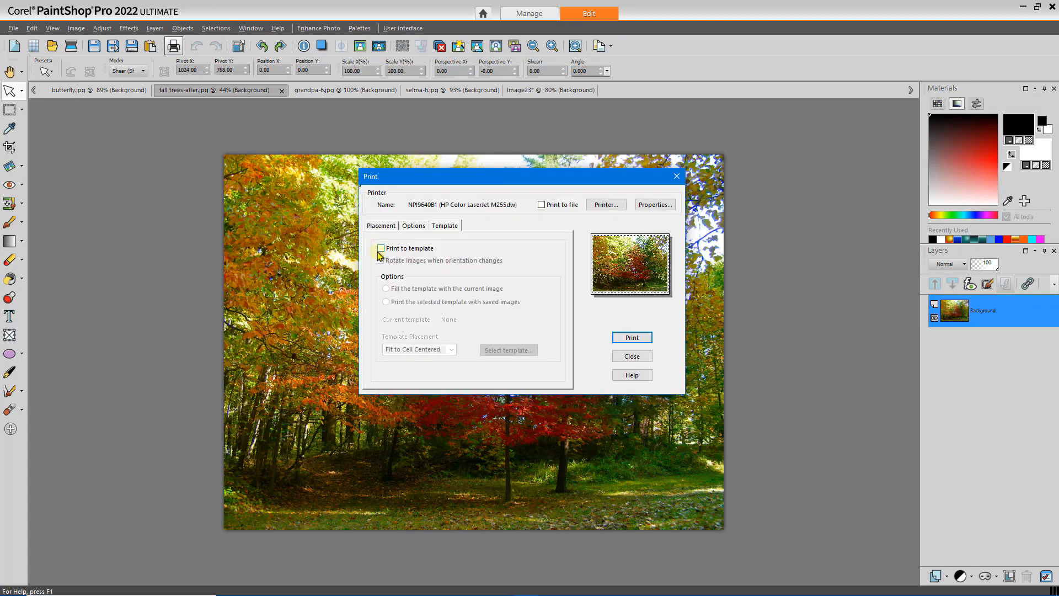
Apply the Standard Sizes 5 x 7 template to the fall trees print, and close the print setup without printing
{"action": "left_click", "coordinate": [381, 249]}
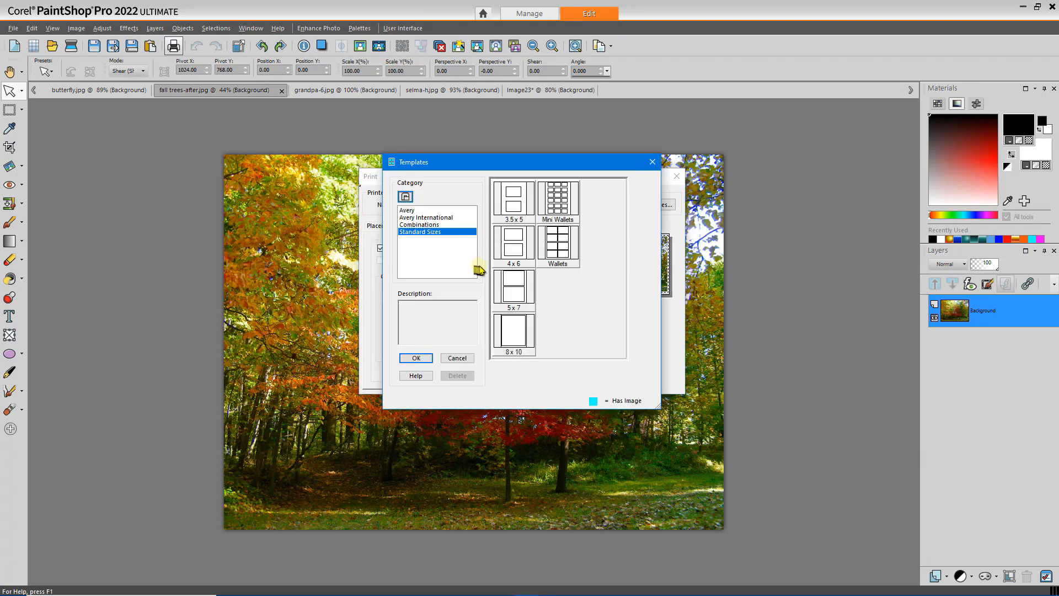
{"action": "left_click", "coordinate": [510, 291]}
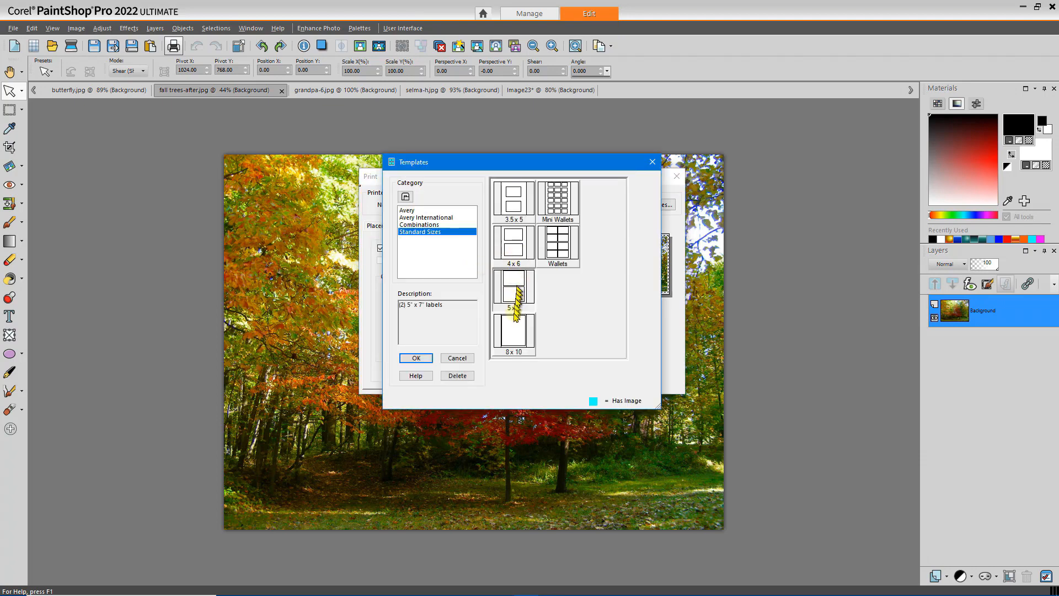
{"action": "left_click", "coordinate": [416, 357]}
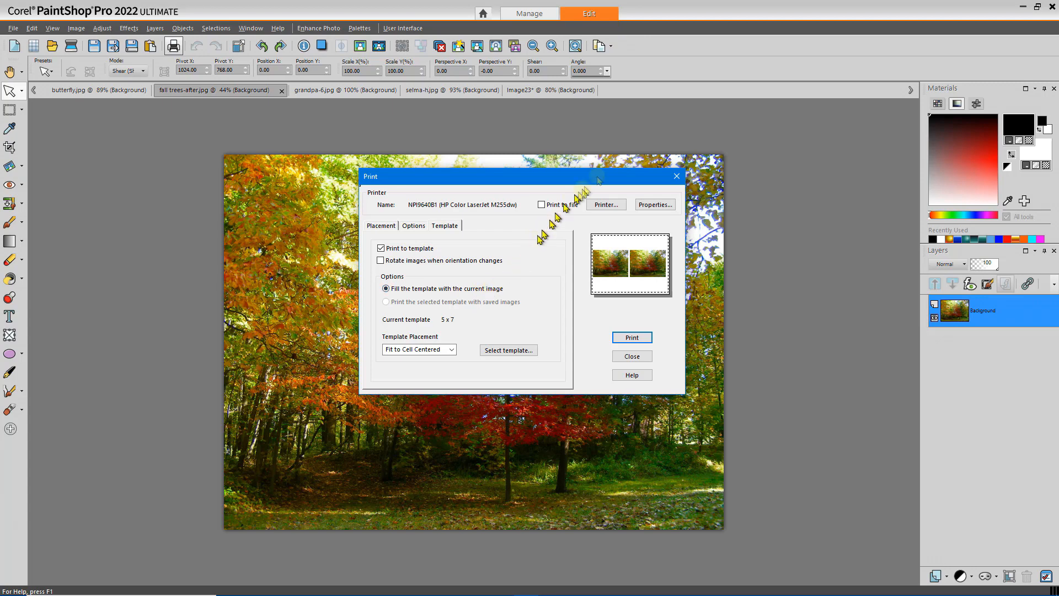
{"action": "left_click", "coordinate": [676, 176]}
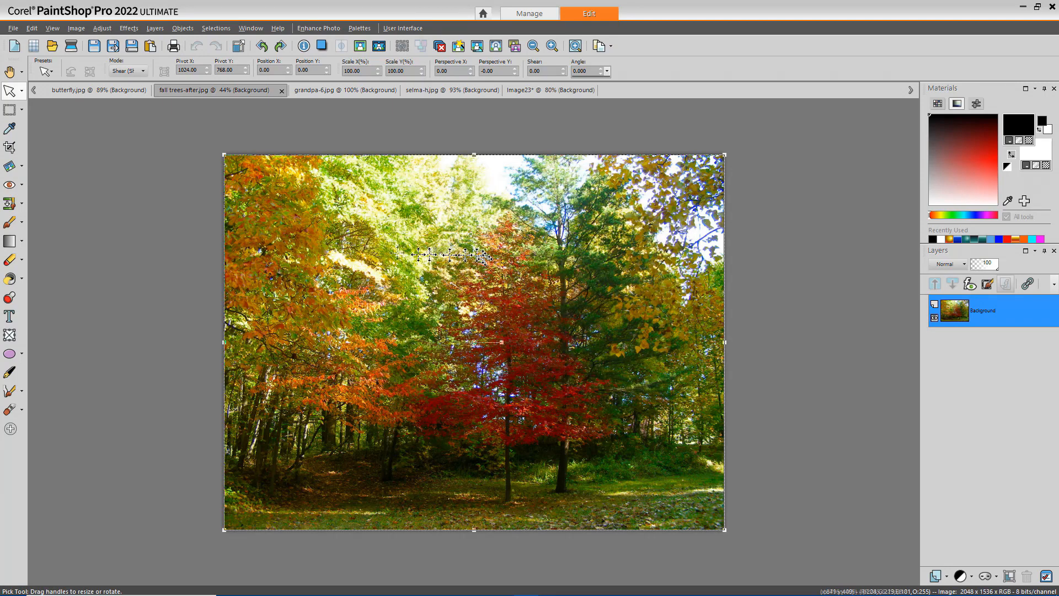
Open the Print Layout workspace and load the 5 x 7 template from the Standard Sizes category
{"action": "left_click", "coordinate": [11, 28]}
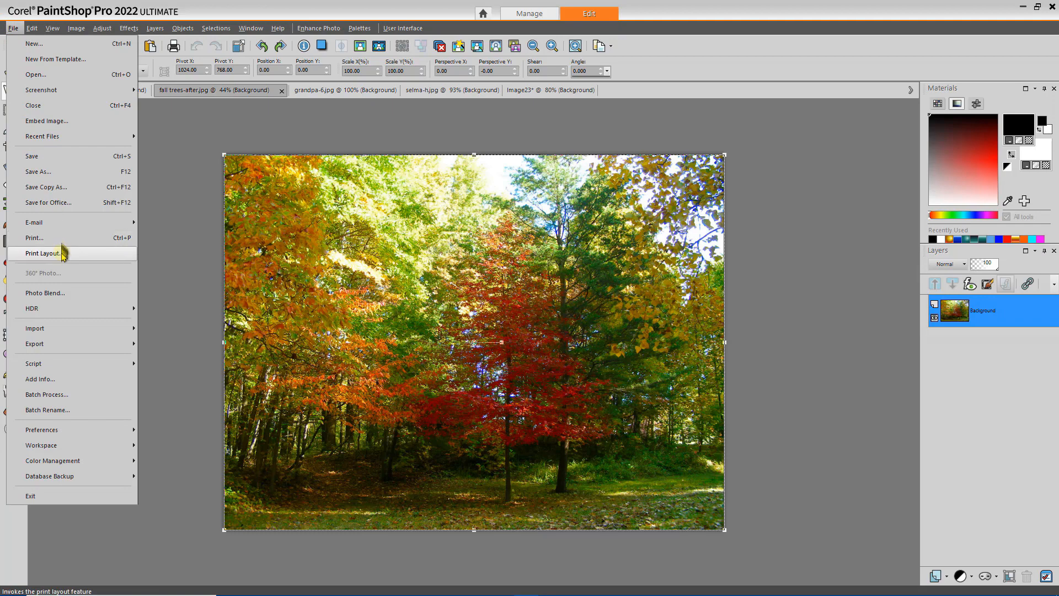
{"action": "left_click", "coordinate": [44, 253]}
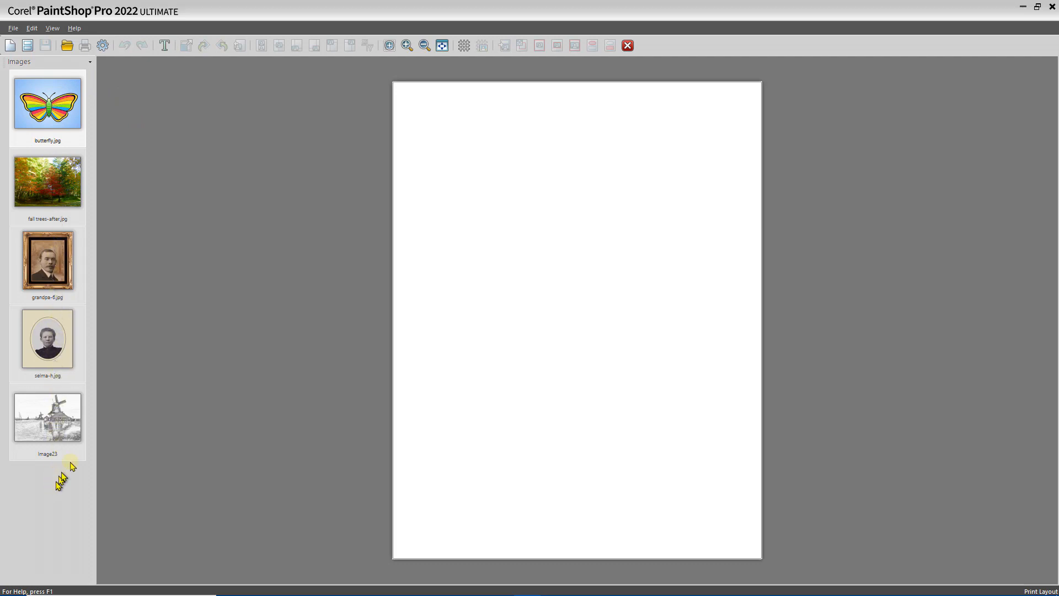
{"action": "left_click", "coordinate": [29, 48]}
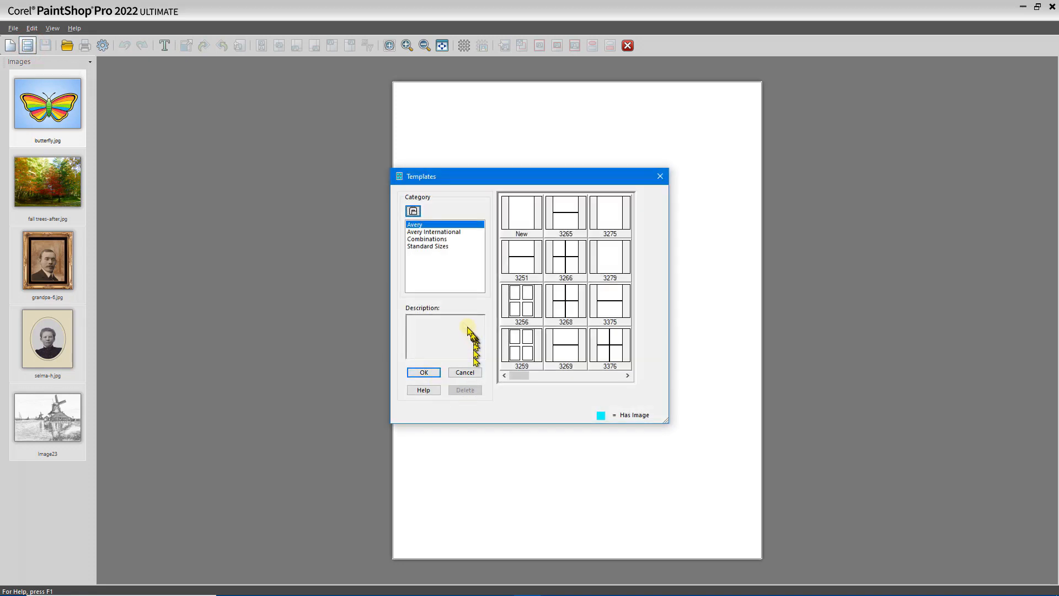
{"action": "left_click", "coordinate": [436, 248]}
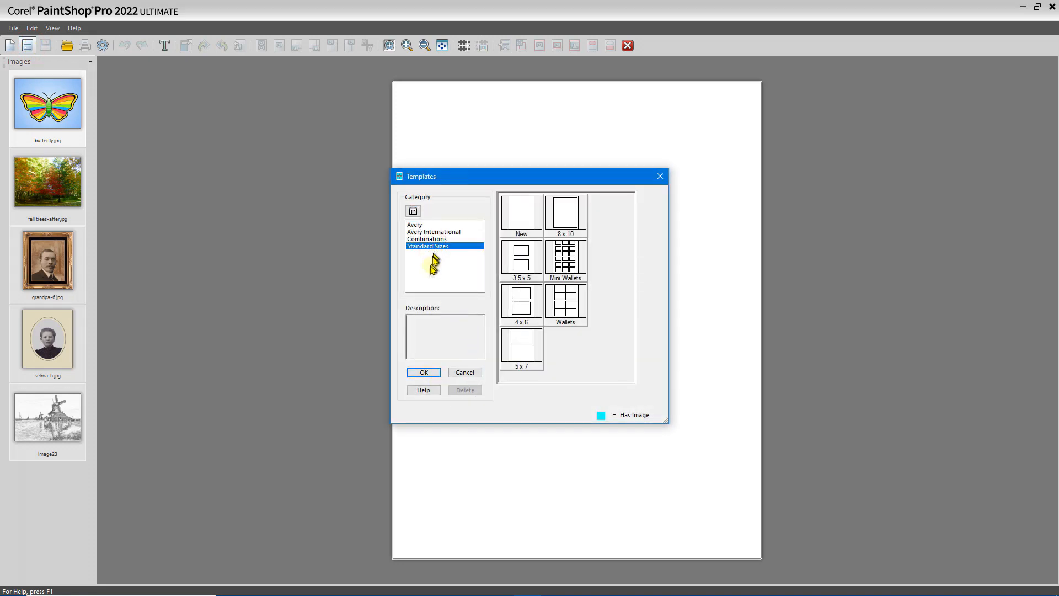
{"action": "left_click", "coordinate": [521, 348]}
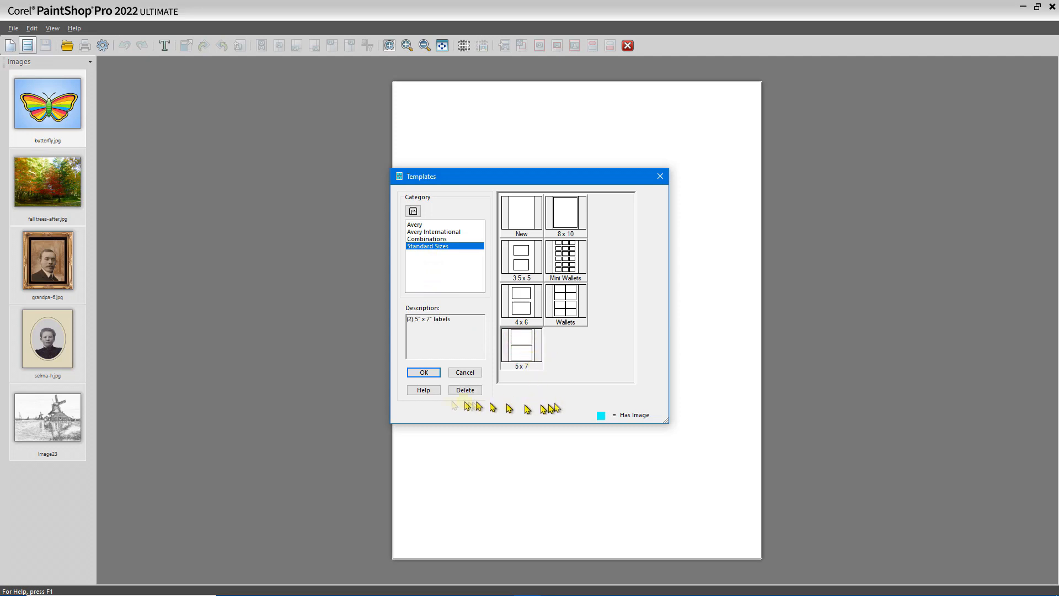
{"action": "left_click", "coordinate": [420, 373]}
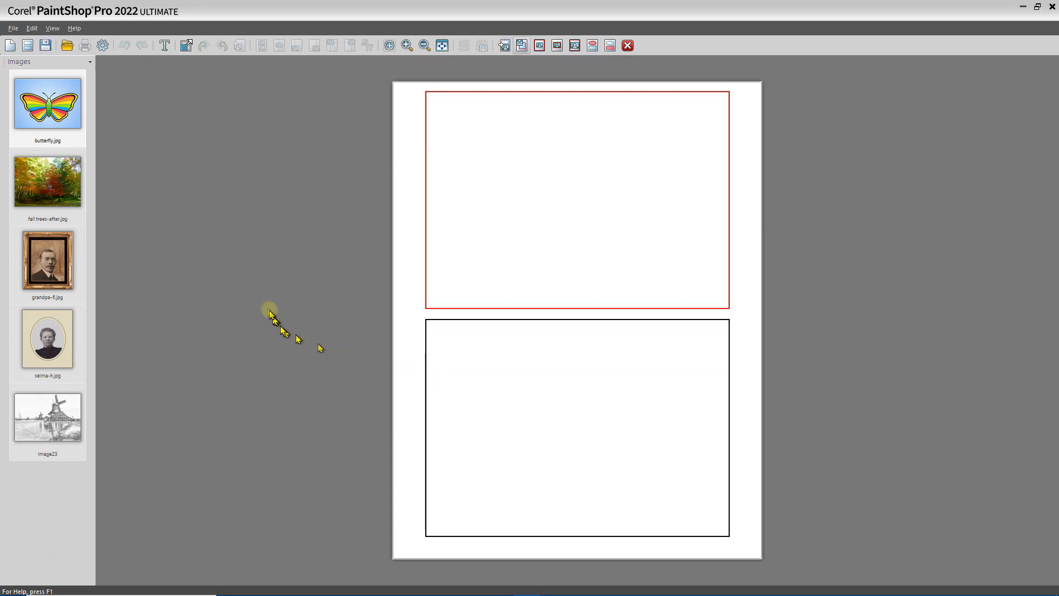
Place fall trees-after.jpg in the template's upper cell and butterfly.jpg in its lower cell
{"action": "left_click_drag", "start_coordinate": [49, 179], "coordinate": [558, 213]}
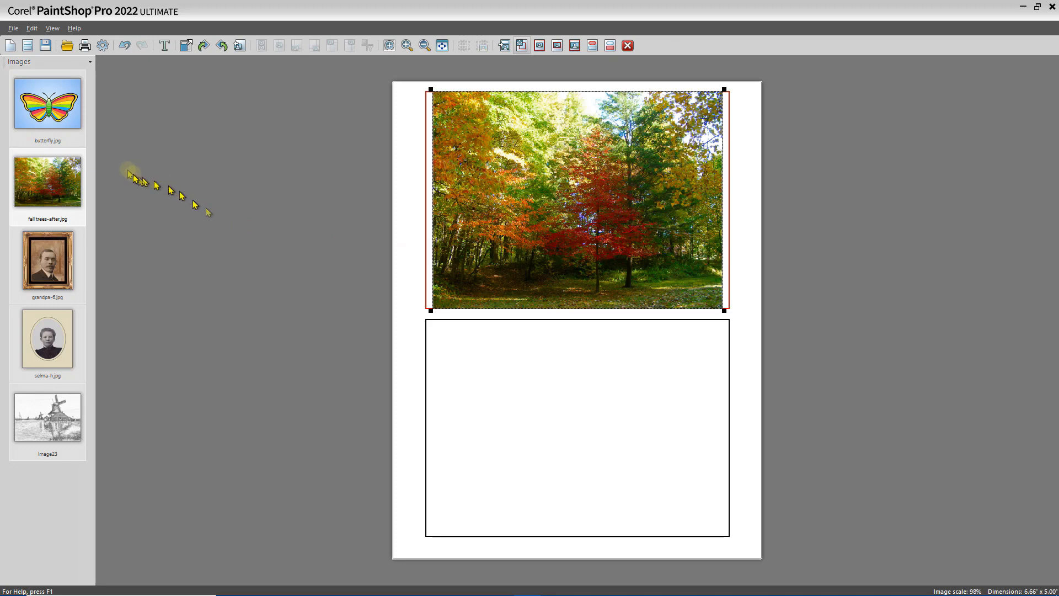
{"action": "left_click_drag", "start_coordinate": [38, 109], "coordinate": [583, 414]}
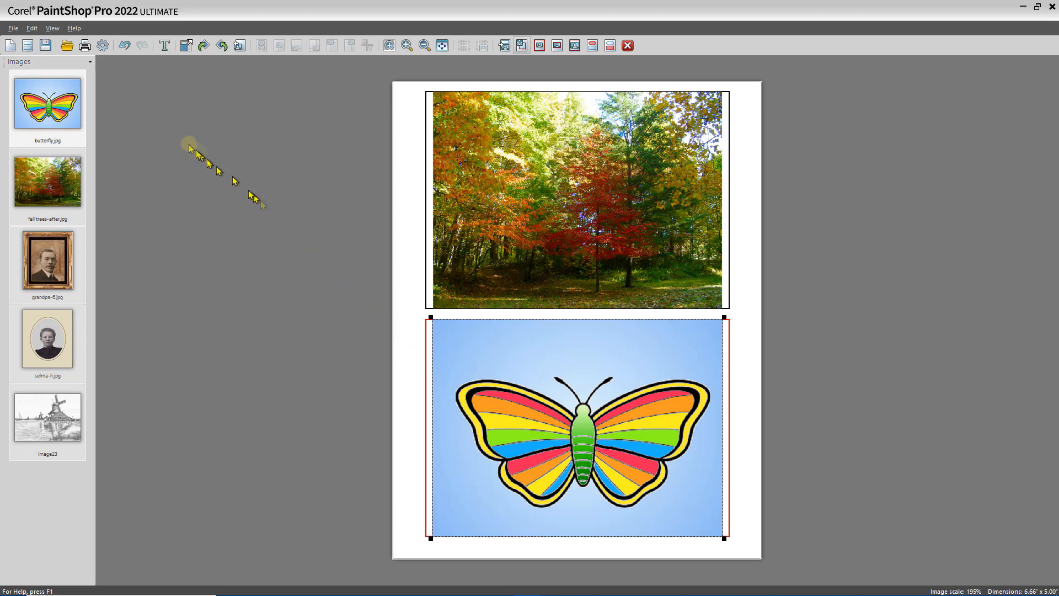
Start a blank layout and add the windmill sketch near the page's upper edge, scaled to about 7.08 x 5.06 in
{"action": "left_click", "coordinate": [11, 45]}
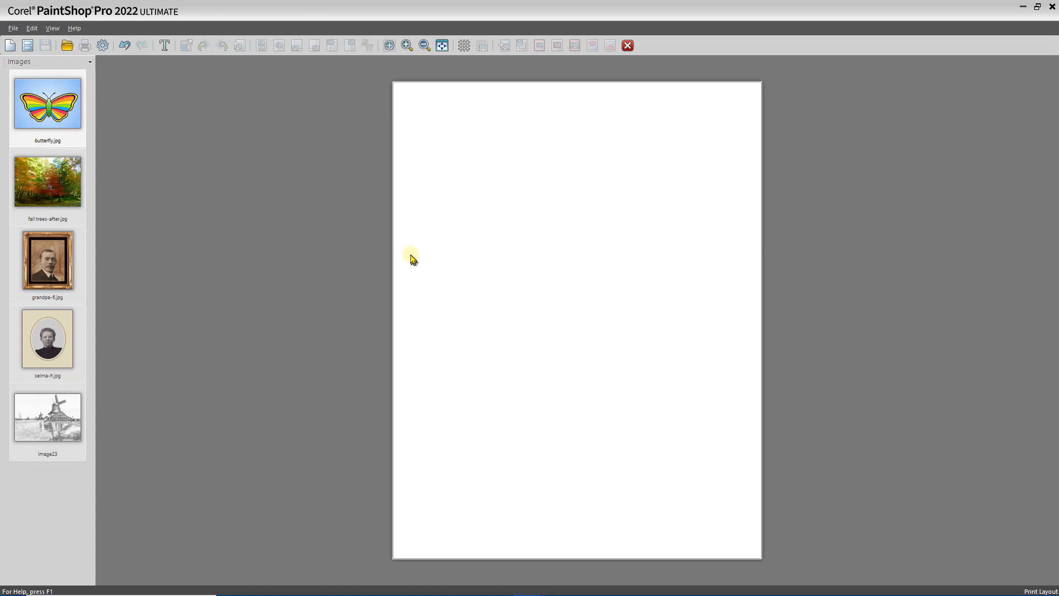
{"action": "left_click_drag", "start_coordinate": [69, 430], "coordinate": [574, 234]}
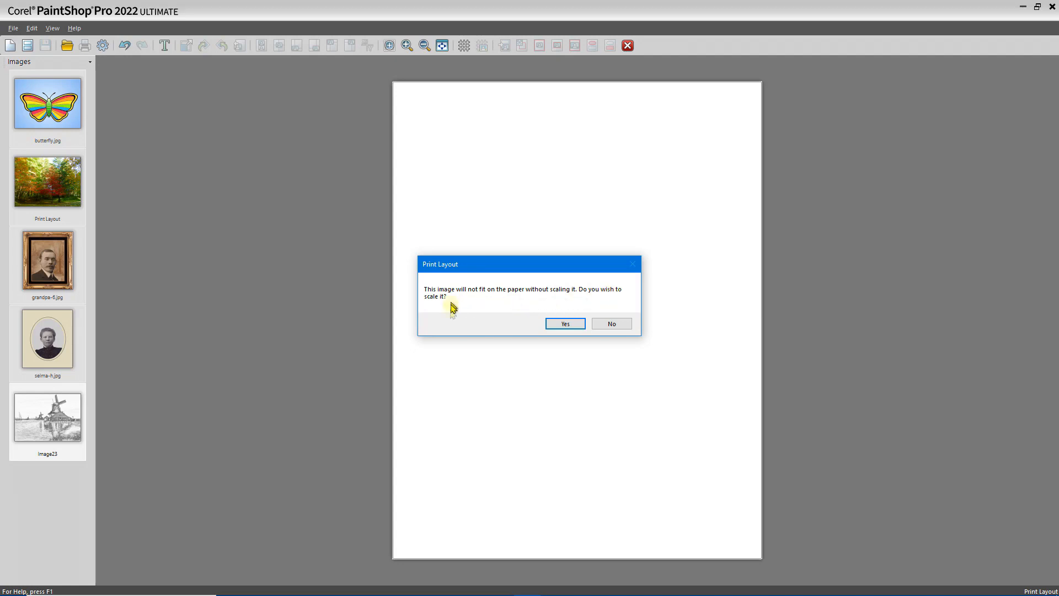
{"action": "left_click", "coordinate": [563, 325]}
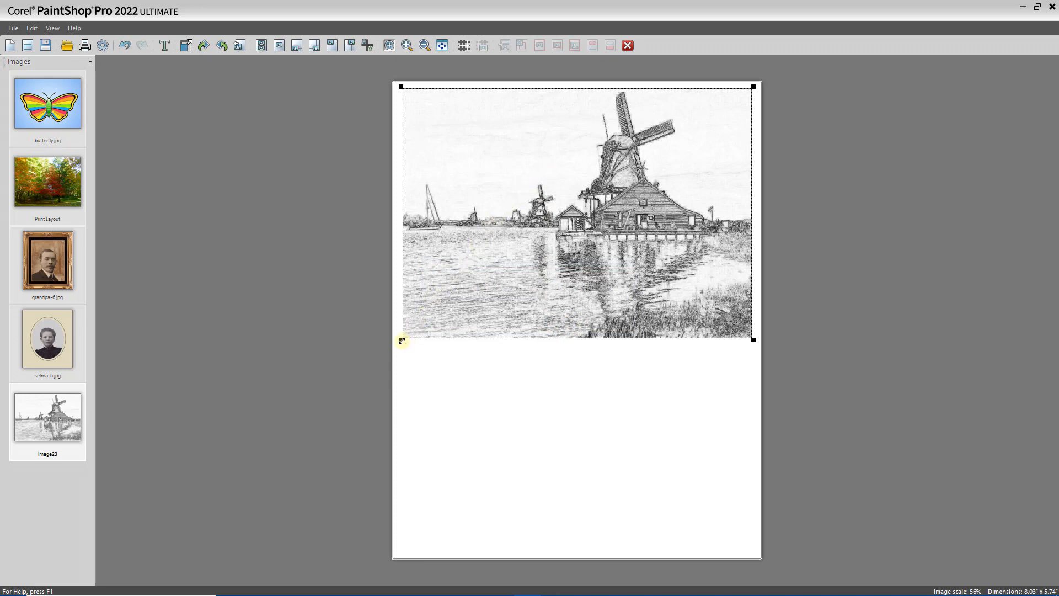
{"action": "left_click_drag", "start_coordinate": [401, 340], "coordinate": [442, 310]}
{"action": "left_click_drag", "start_coordinate": [575, 200], "coordinate": [563, 212]}
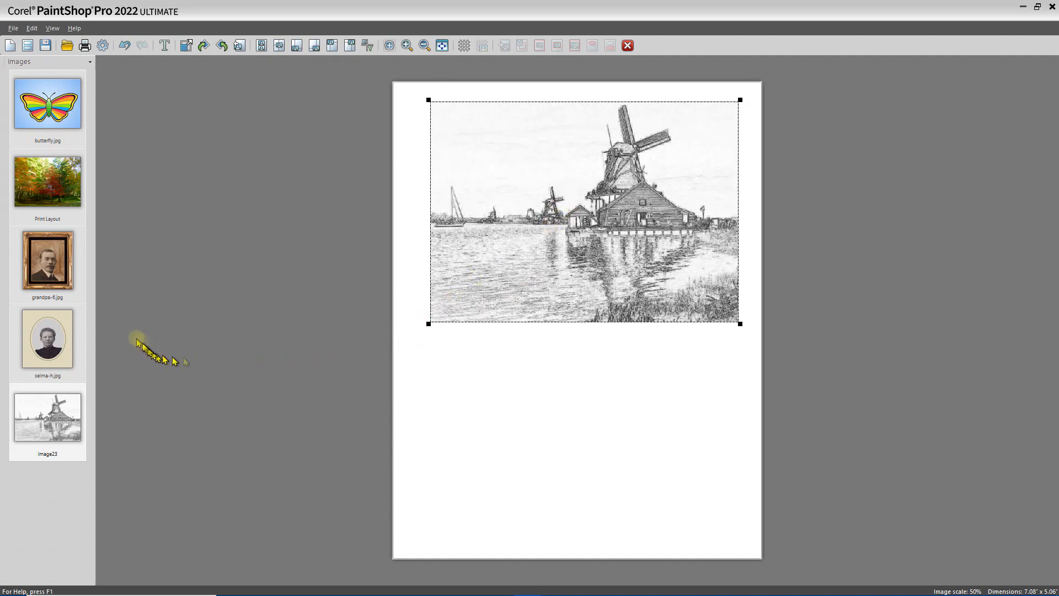
Below the windmill sketch, add the oval portrait at about 3.20 x 3.66 in and enlarge grandpa-6.jpg beside it to nearly the same height
{"action": "left_click_drag", "start_coordinate": [50, 326], "coordinate": [454, 362]}
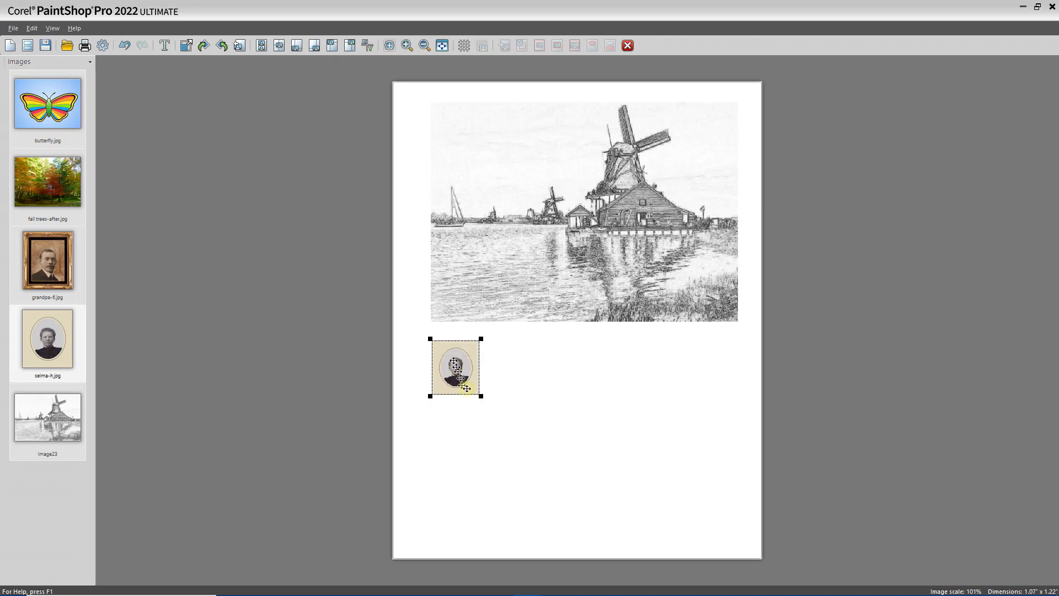
{"action": "left_click_drag", "start_coordinate": [479, 395], "coordinate": [550, 500]}
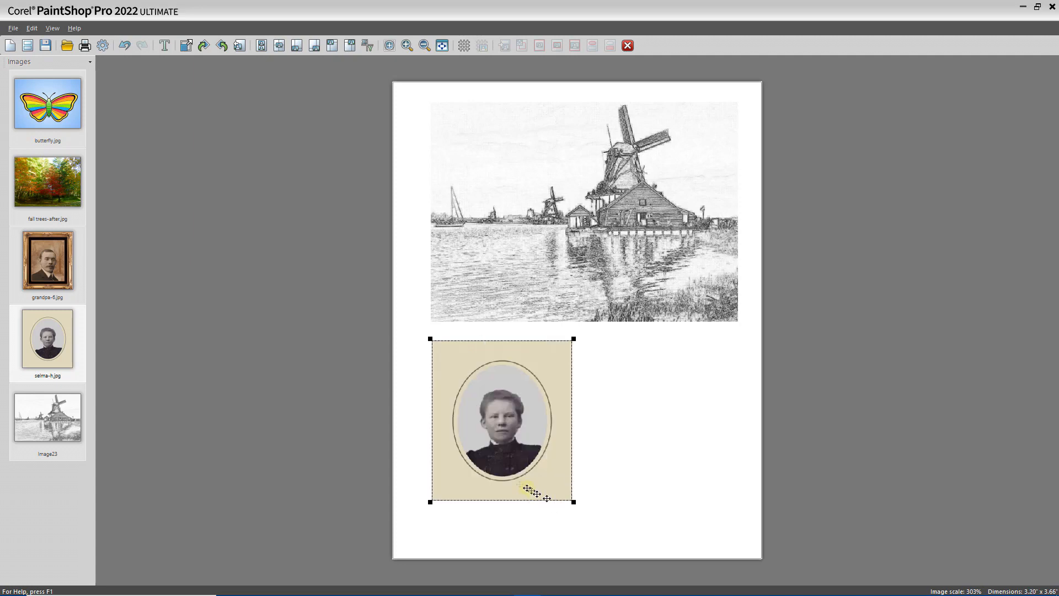
{"action": "left_click_drag", "start_coordinate": [48, 252], "coordinate": [687, 390]}
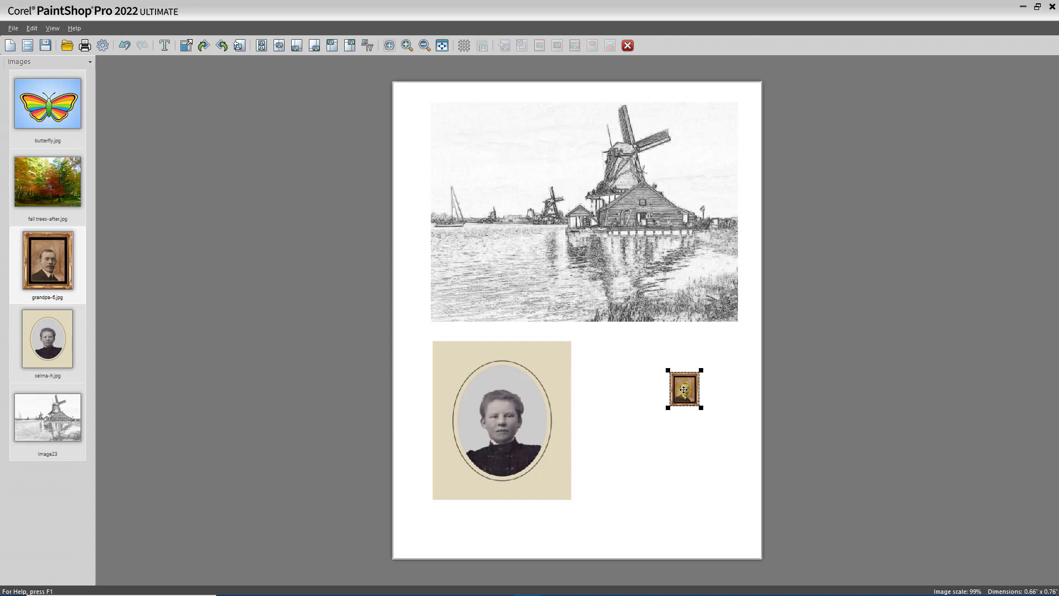
{"action": "left_click_drag", "start_coordinate": [681, 390], "coordinate": [719, 342]}
{"action": "right_click", "coordinate": [720, 342]}
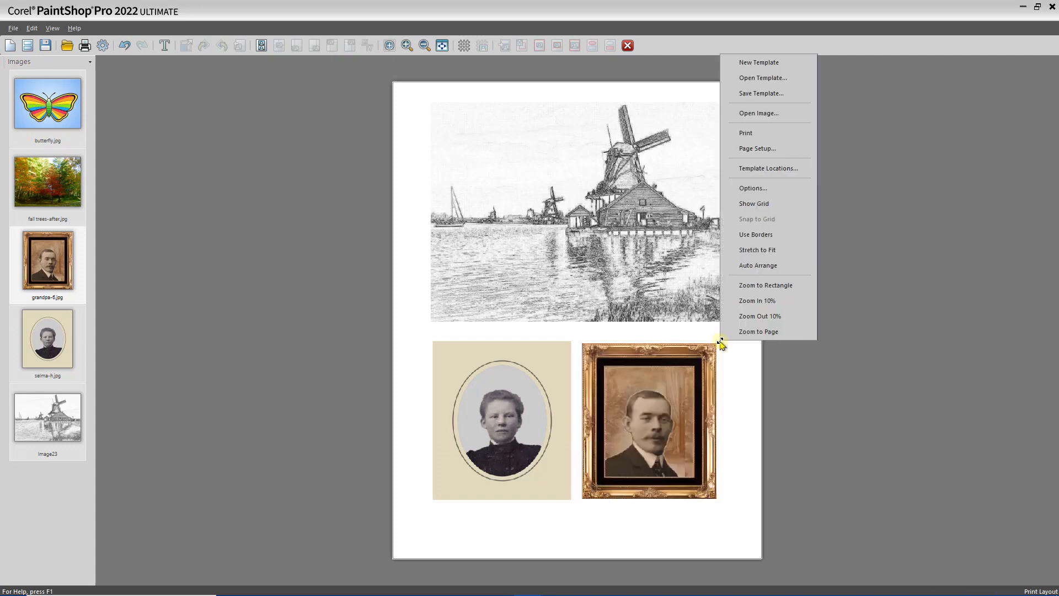
{"action": "left_click", "coordinate": [747, 353]}
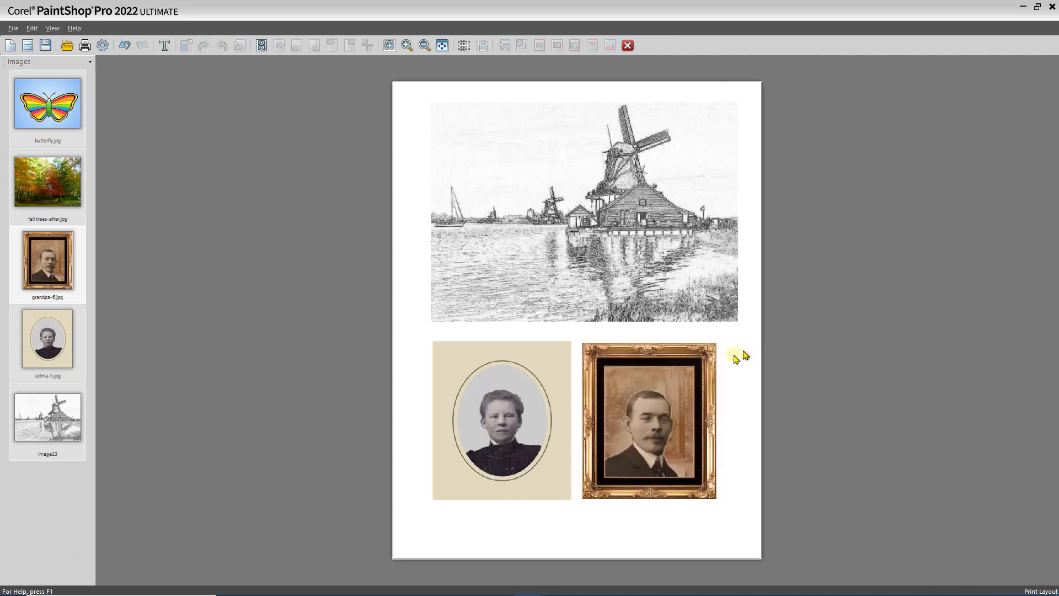
Move the framed grandpa-6.jpg portrait sideways to line up with the windmill sketch's outer edge
{"action": "left_click", "coordinate": [663, 394]}
{"action": "left_click_drag", "start_coordinate": [667, 396], "coordinate": [676, 393]}
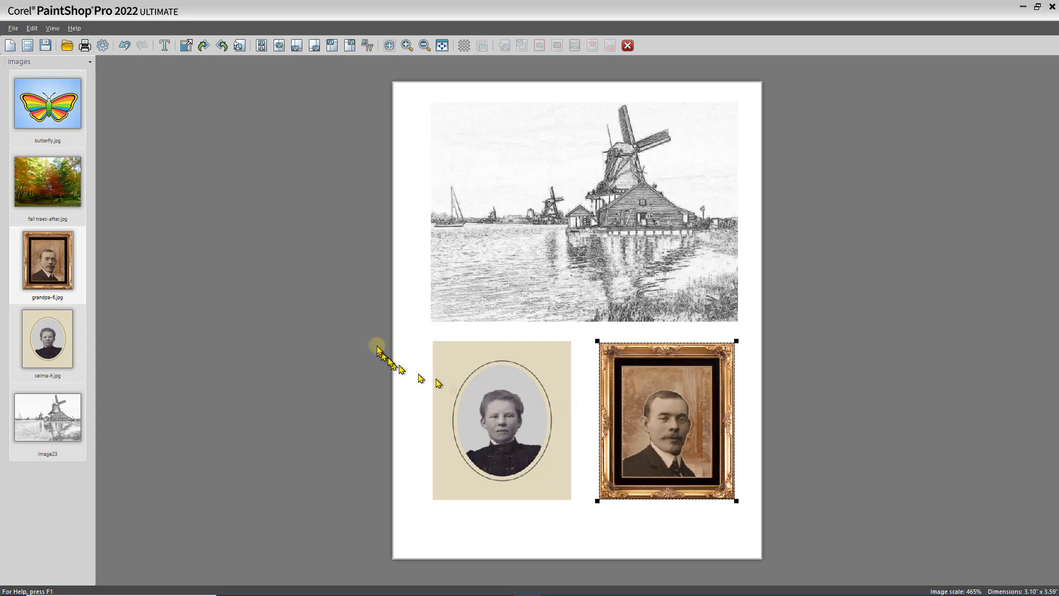
{"action": "left_click", "coordinate": [397, 319]}
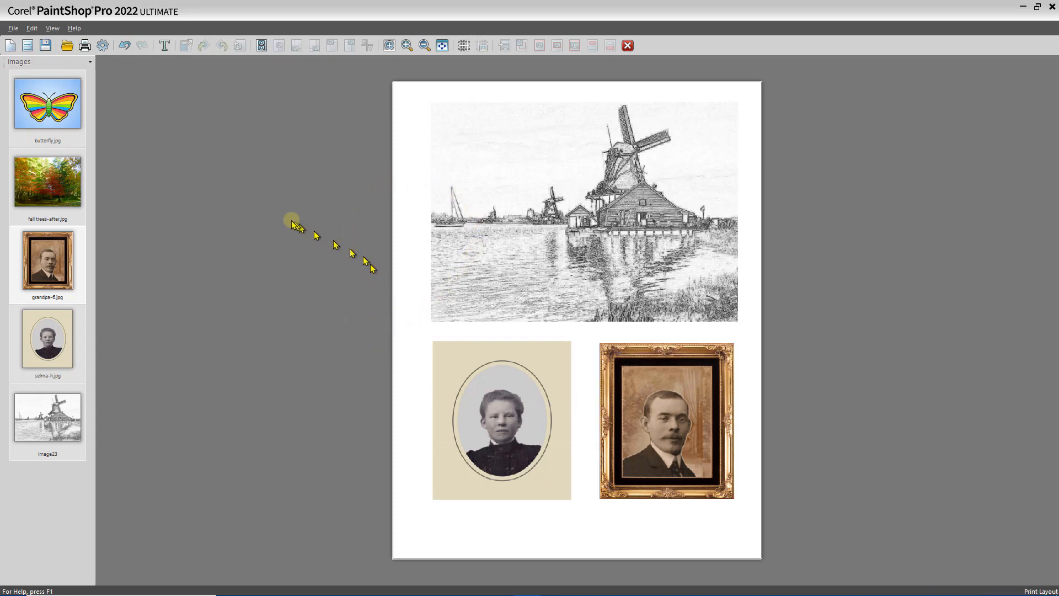
Add the aunt's name as a bold, centered size 14 caption with text settings retained, and place it centrally just beneath the oval portrait
{"action": "left_click", "coordinate": [164, 47]}
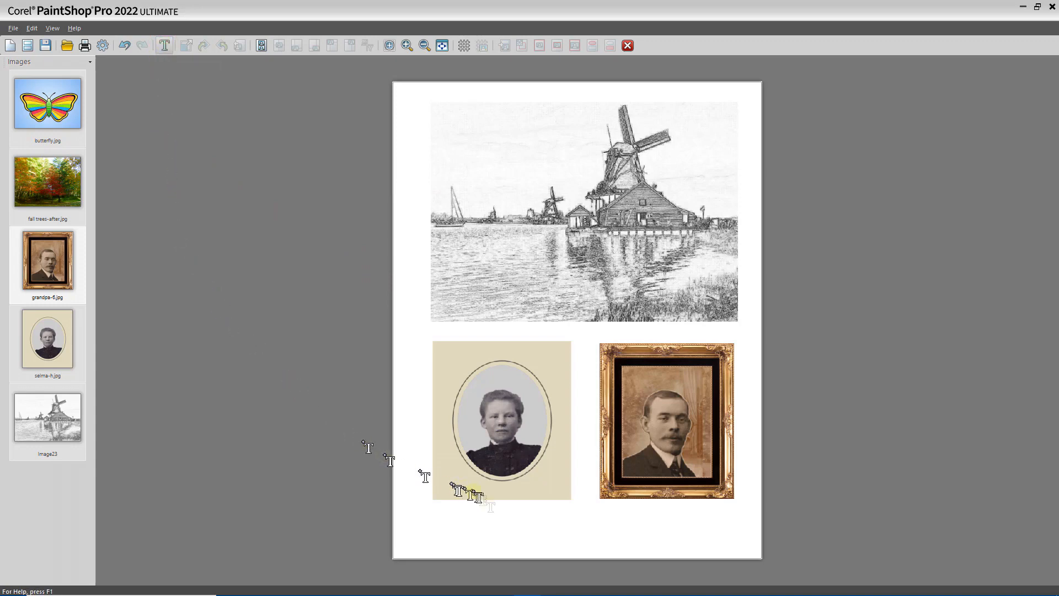
{"action": "left_click", "coordinate": [507, 524]}
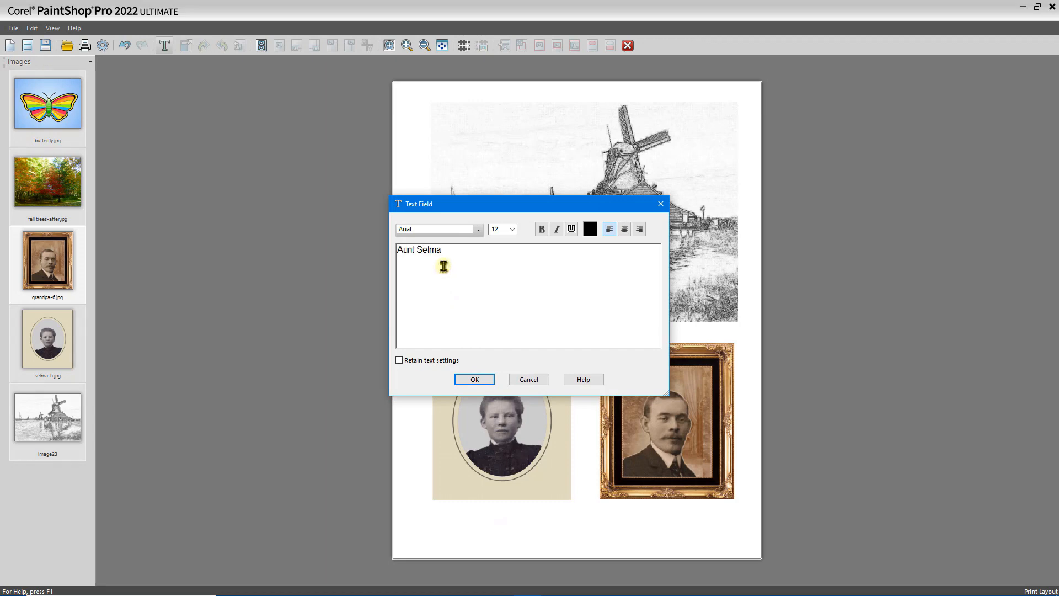
{"action": "left_click_drag", "start_coordinate": [444, 252], "coordinate": [391, 253]}
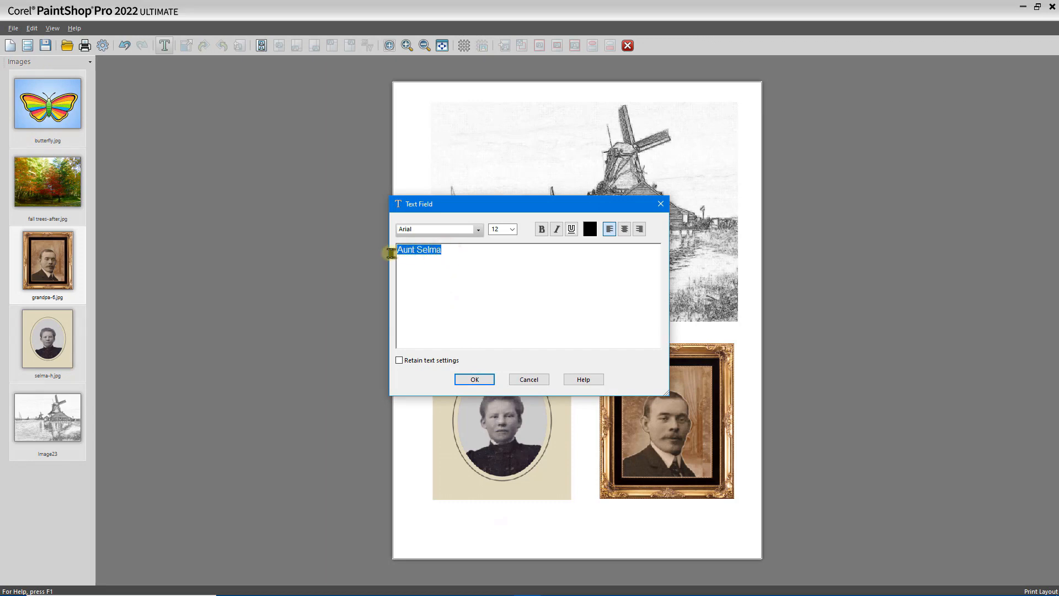
{"action": "left_click", "coordinate": [511, 229]}
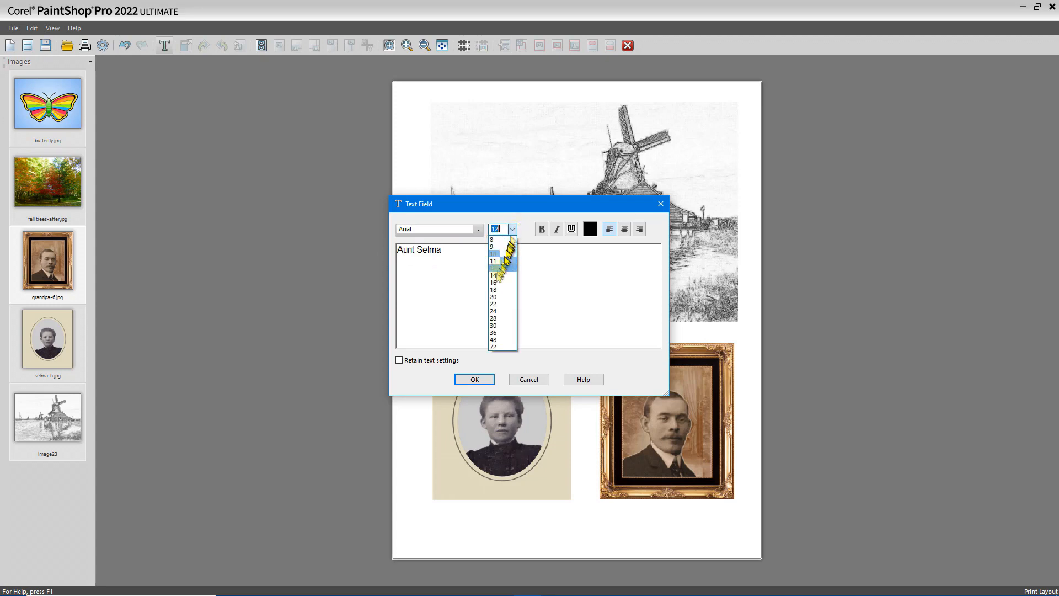
{"action": "left_click", "coordinate": [493, 275]}
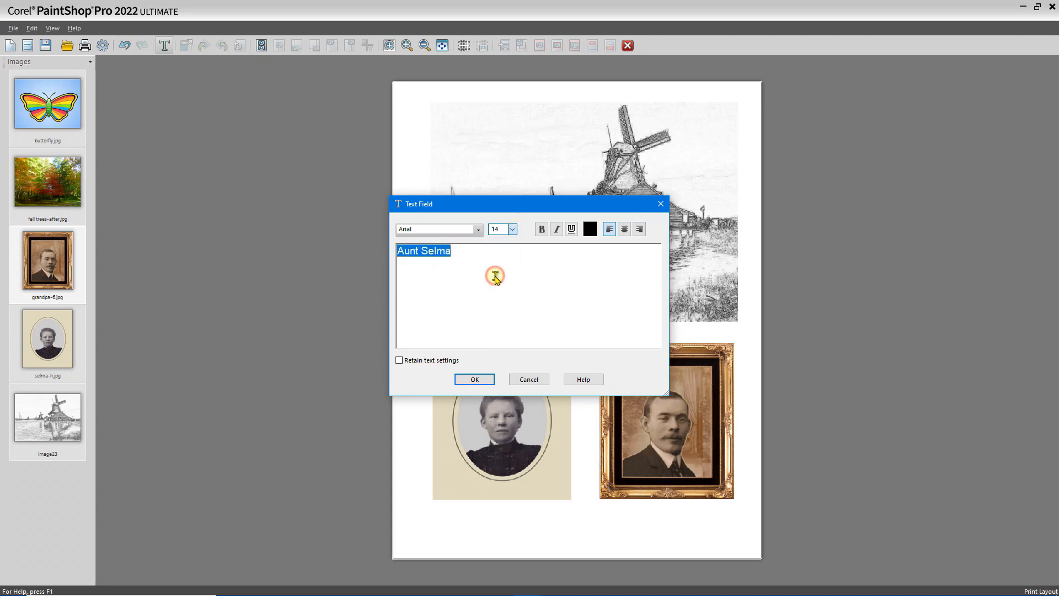
{"action": "left_click", "coordinate": [541, 231]}
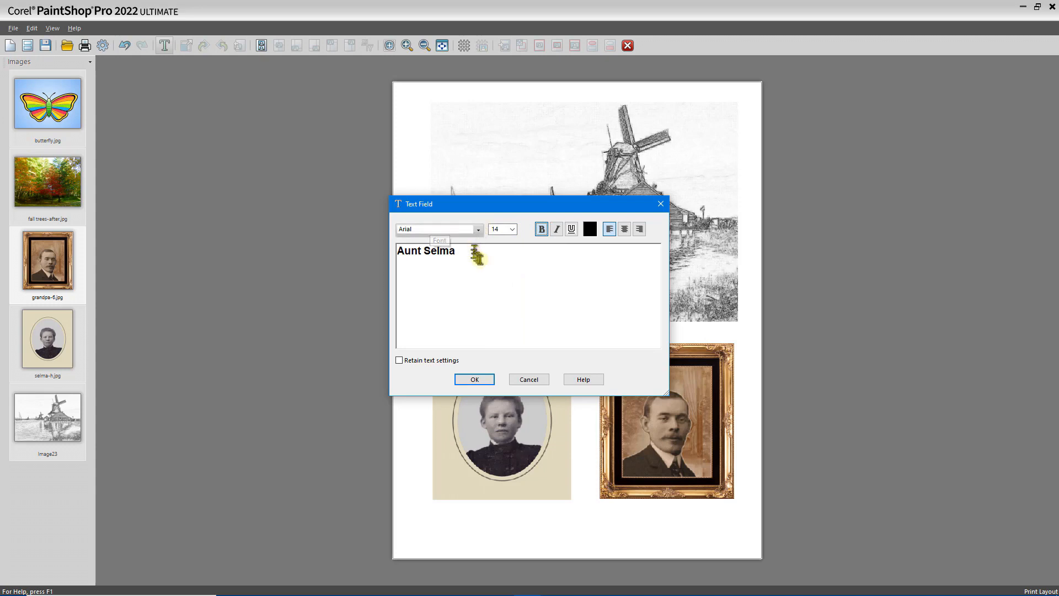
{"action": "left_click", "coordinate": [625, 230]}
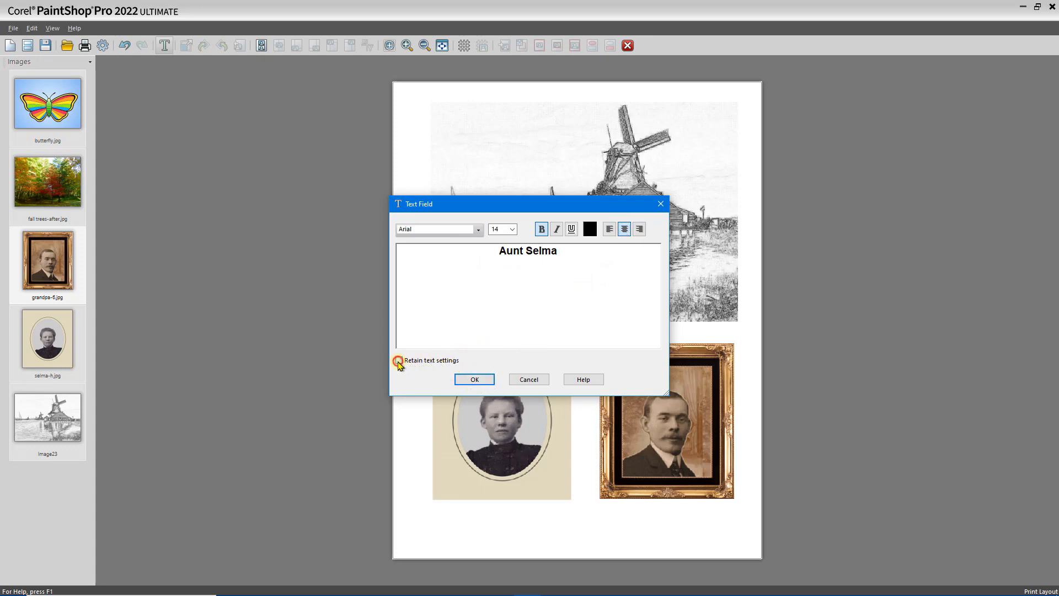
{"action": "left_click", "coordinate": [473, 380]}
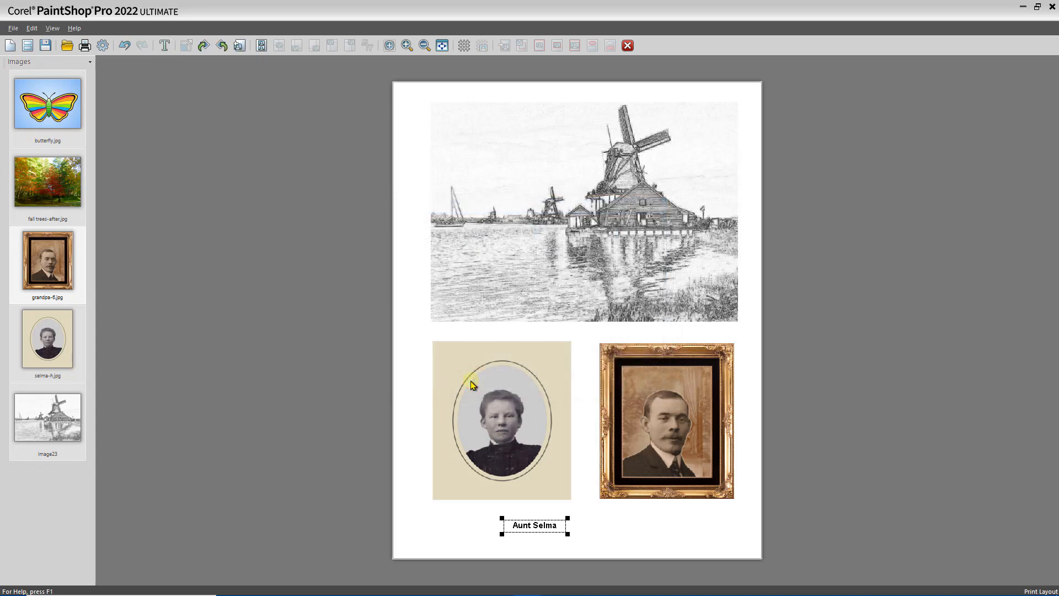
{"action": "left_click_drag", "start_coordinate": [535, 522], "coordinate": [504, 506]}
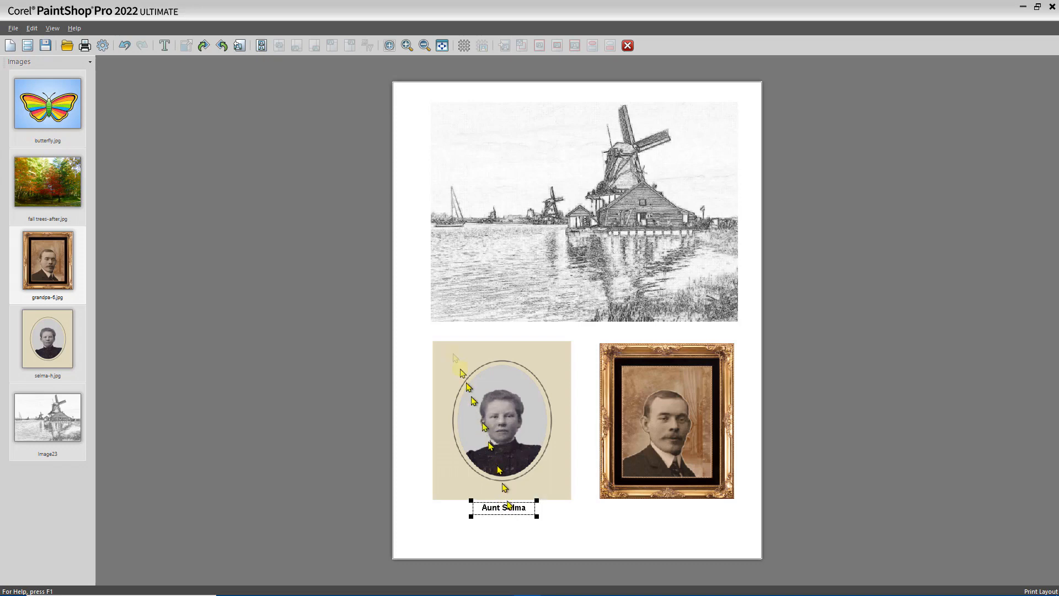
Add a caption with the grandfather's name and center it just beneath the framed portrait
{"action": "left_click", "coordinate": [166, 48]}
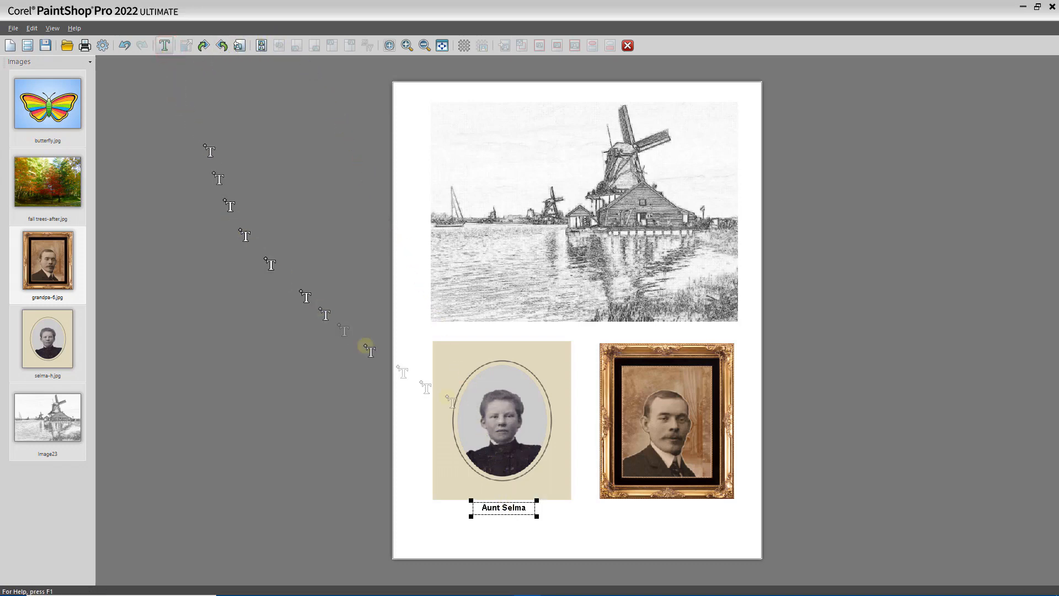
{"action": "left_click", "coordinate": [659, 514]}
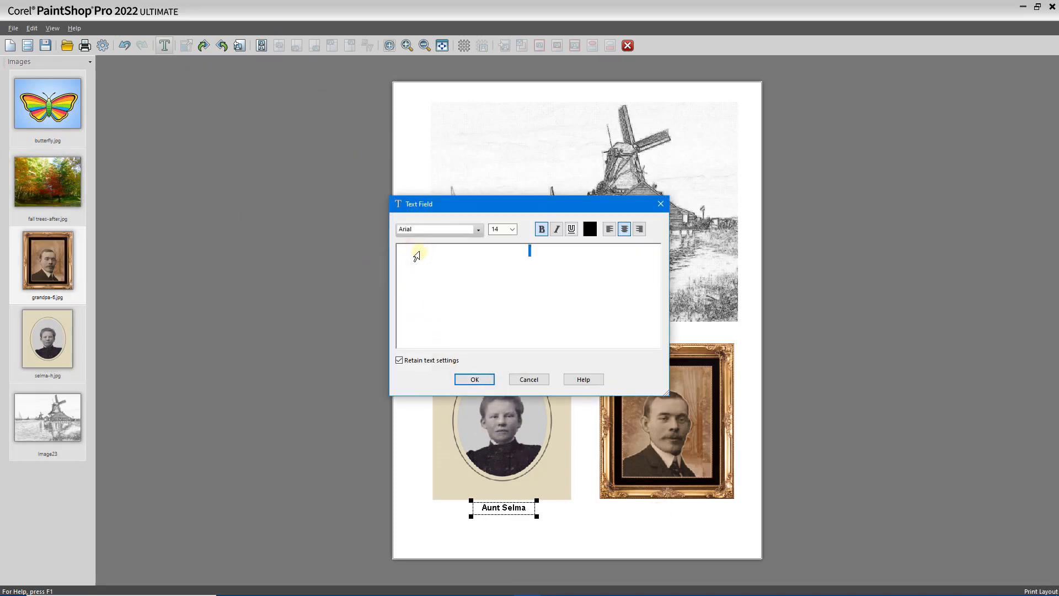
{"action": "type", "text": "Grandpa Nasman"}
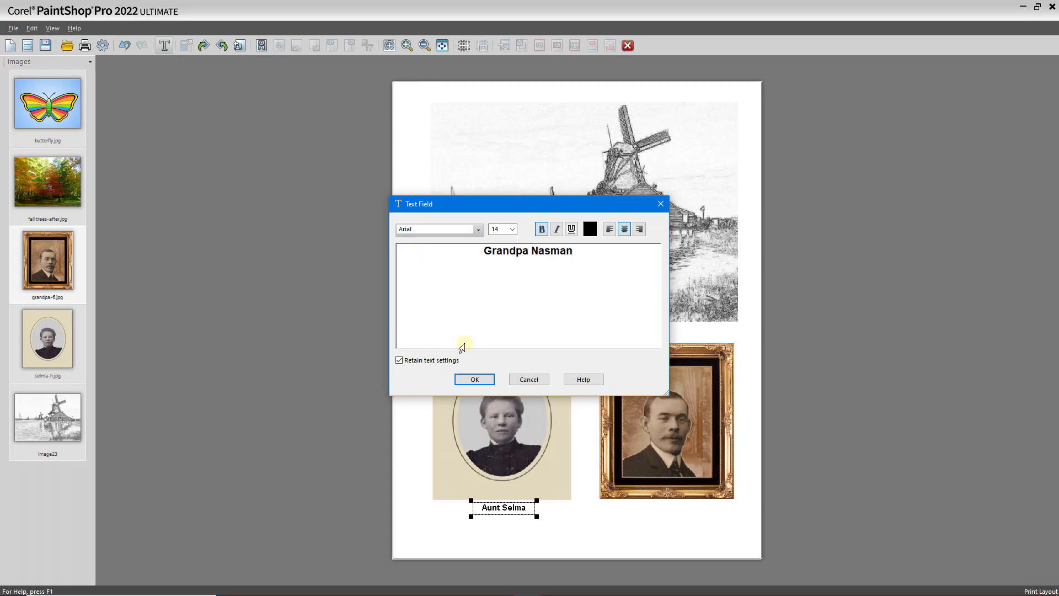
{"action": "left_click", "coordinate": [476, 378]}
{"action": "left_click_drag", "start_coordinate": [699, 515], "coordinate": [660, 511]}
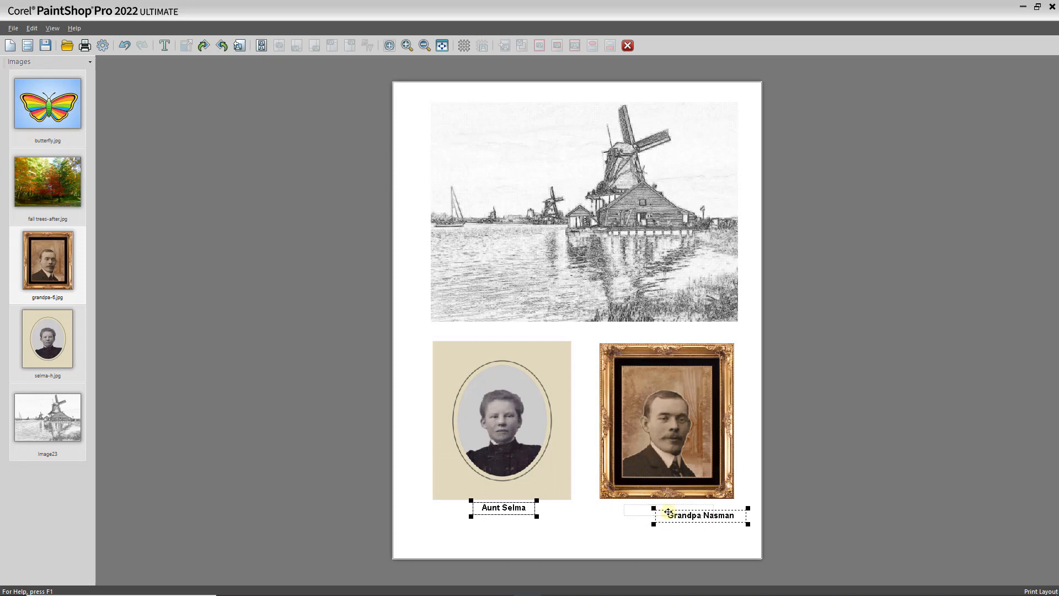
{"action": "left_click_drag", "start_coordinate": [668, 512], "coordinate": [668, 512]}
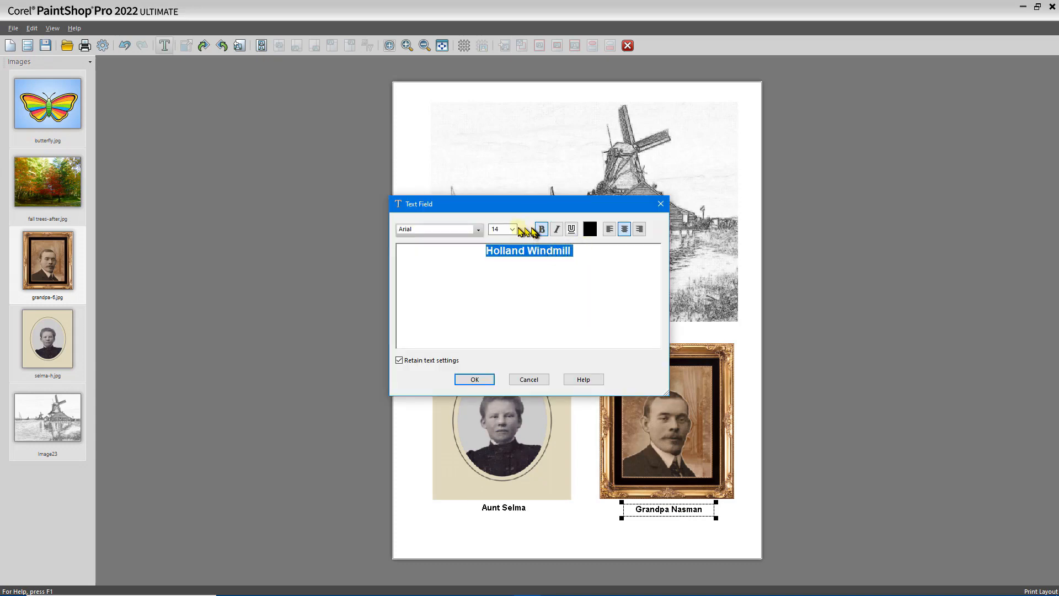
Add the title "Holland Windmill" in Clarendon size 22 and center it over the lower part of the windmill sketch
{"action": "left_click", "coordinate": [515, 229]}
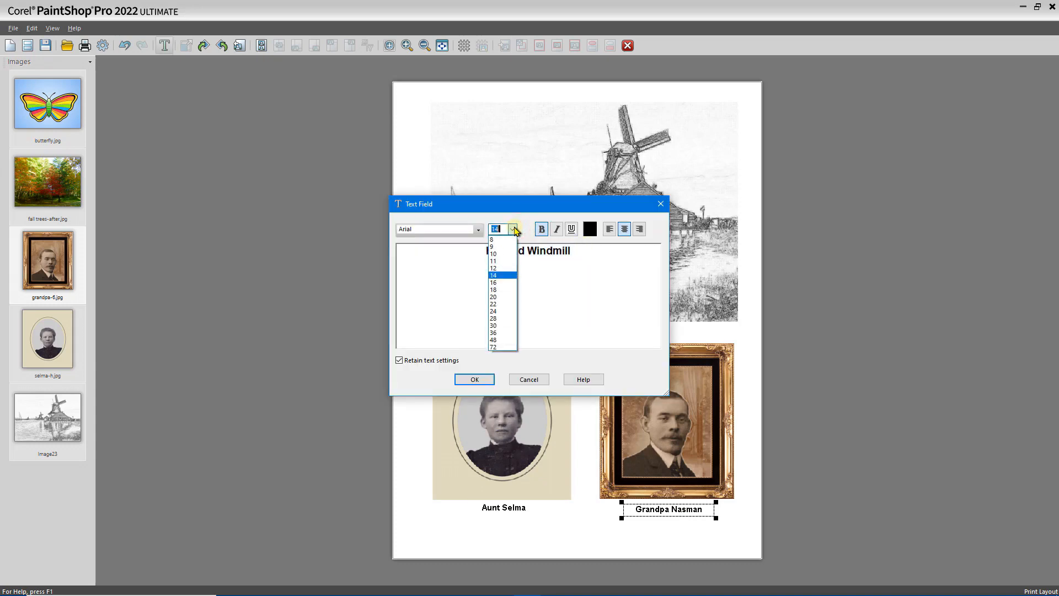
{"action": "left_click", "coordinate": [508, 305]}
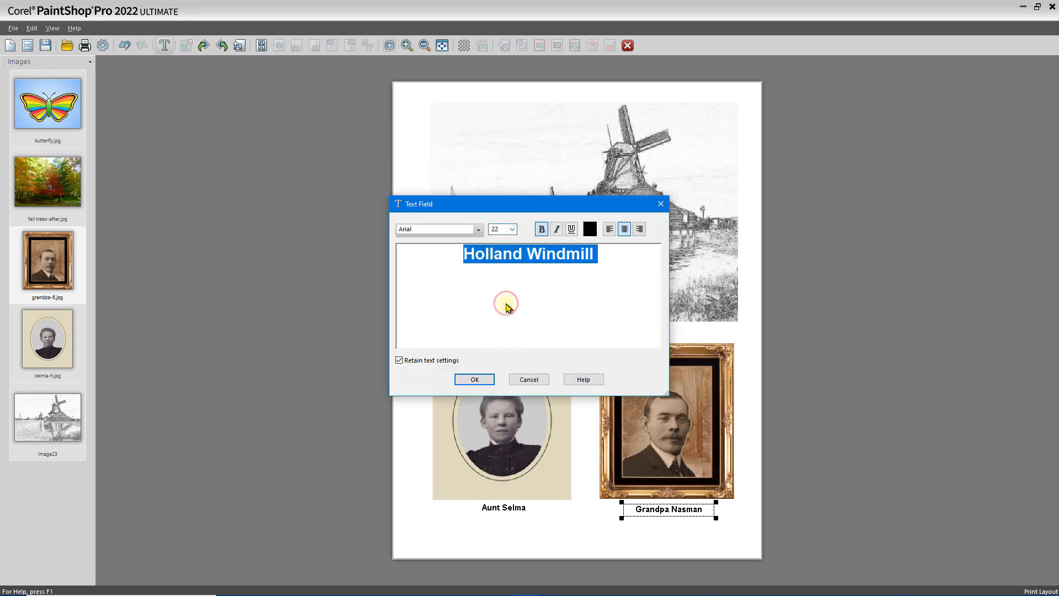
{"action": "left_click", "coordinate": [479, 231]}
{"action": "left_click", "coordinate": [461, 326]}
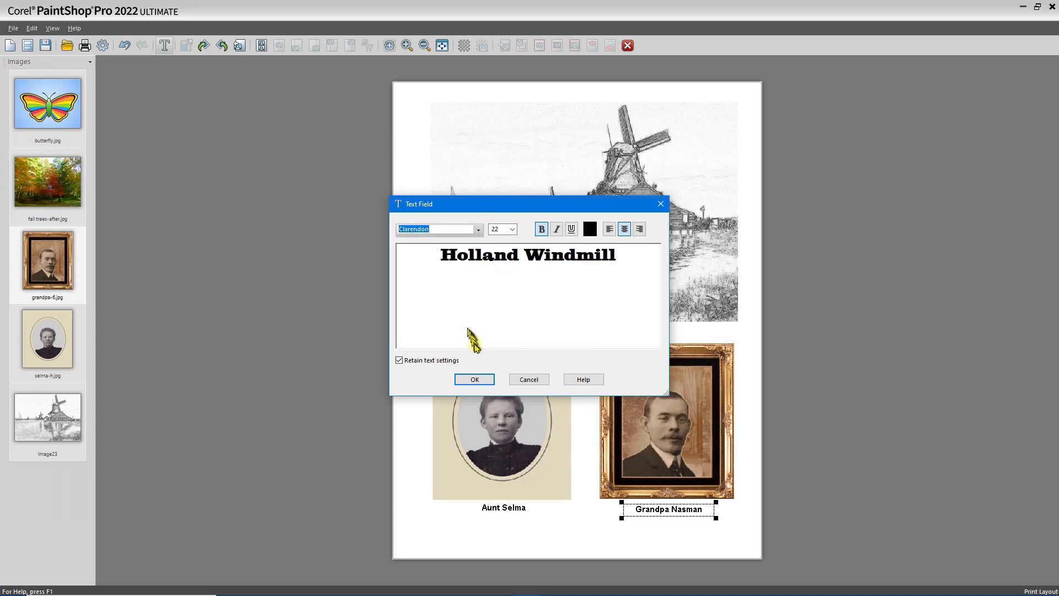
{"action": "left_click", "coordinate": [474, 380]}
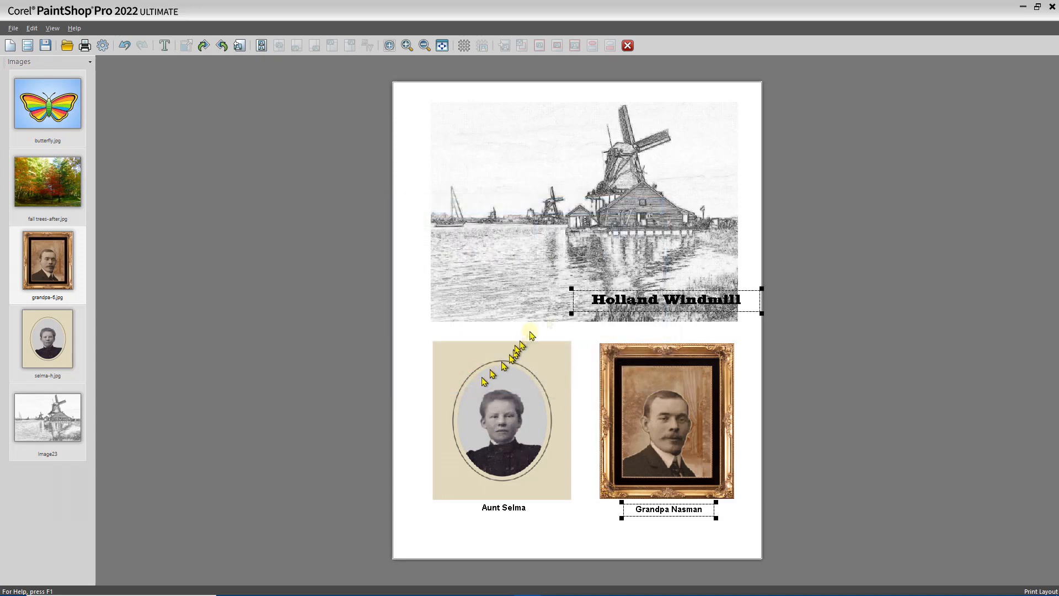
{"action": "left_click_drag", "start_coordinate": [656, 301], "coordinate": [570, 307]}
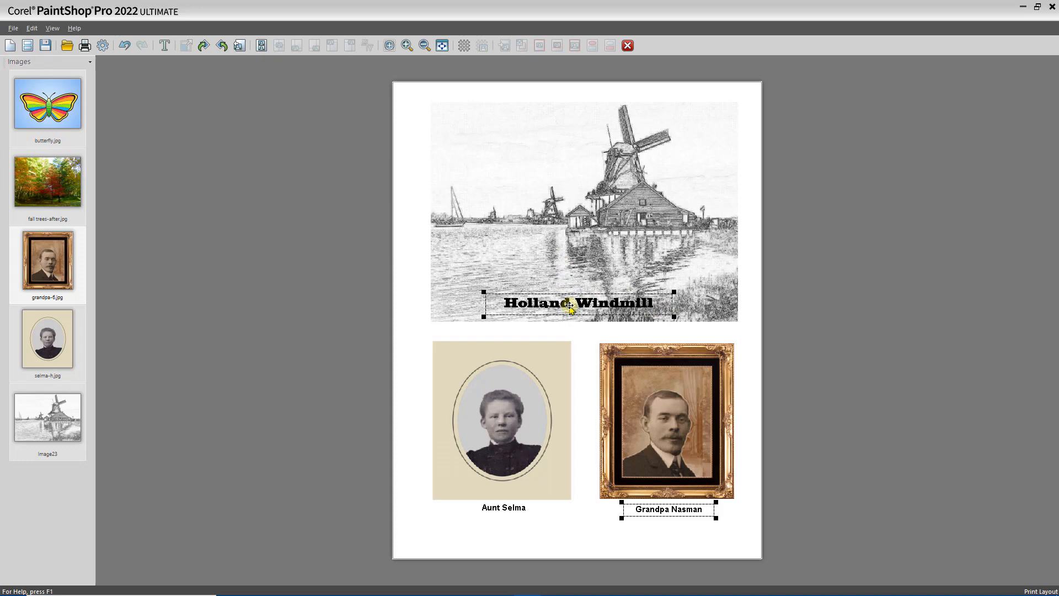
{"action": "left_click", "coordinate": [409, 292]}
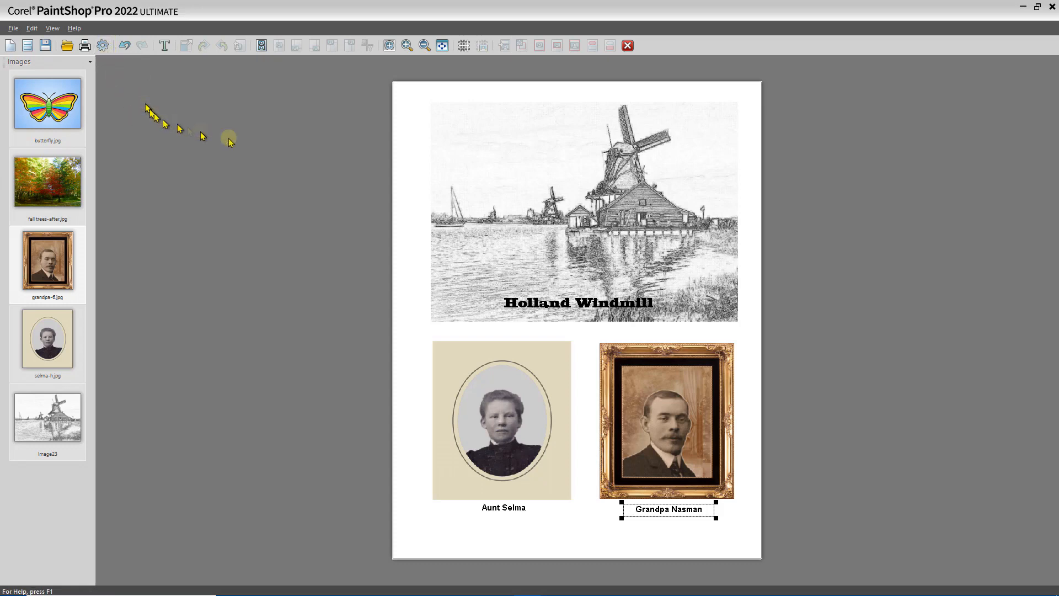
Select the windmill sketch, followed by the oval portrait below it
{"action": "left_click", "coordinate": [515, 193]}
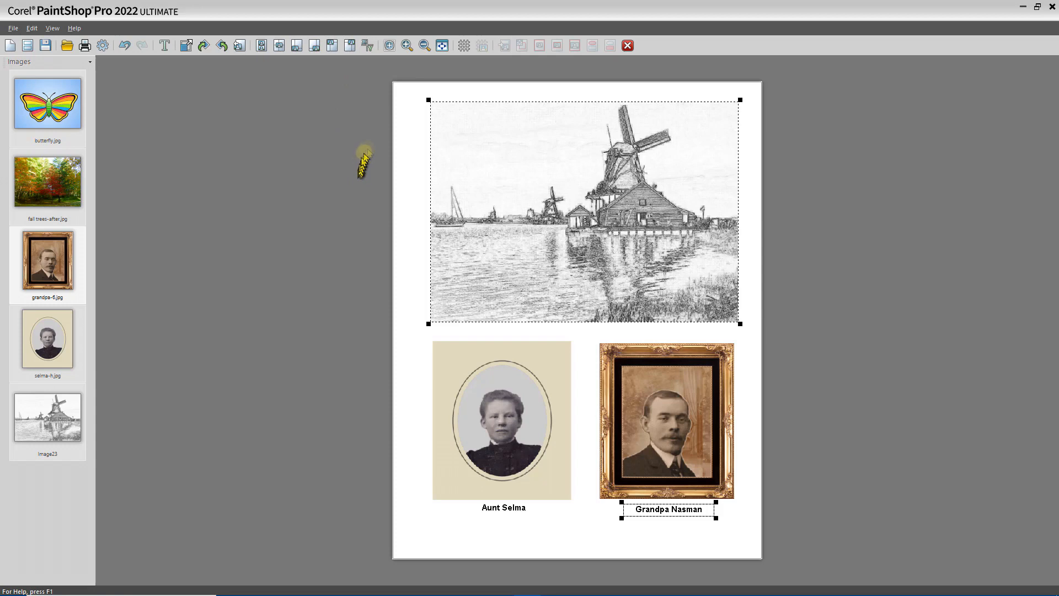
{"action": "left_click", "coordinate": [510, 485]}
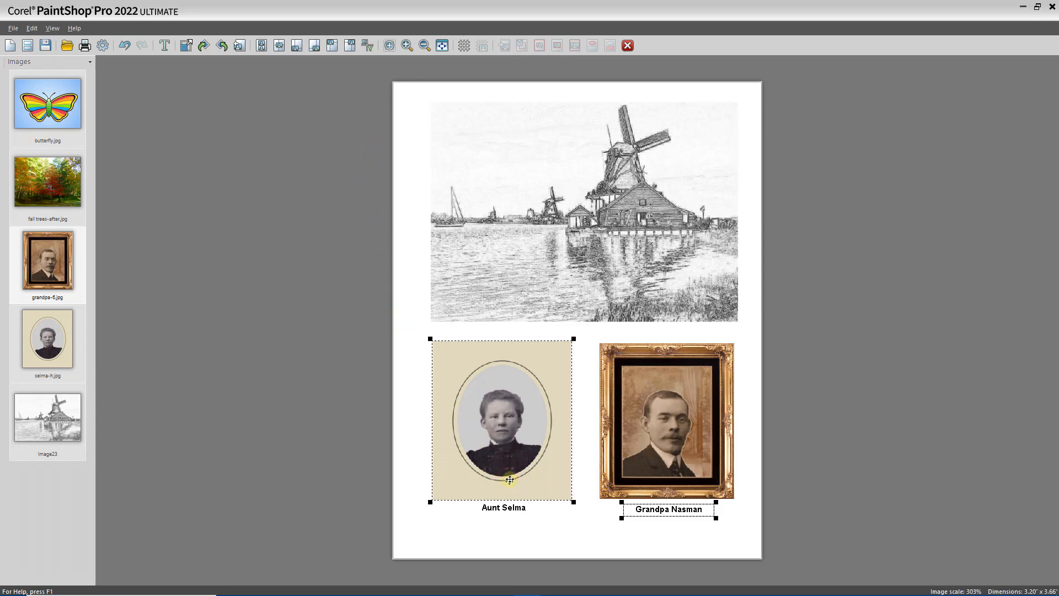